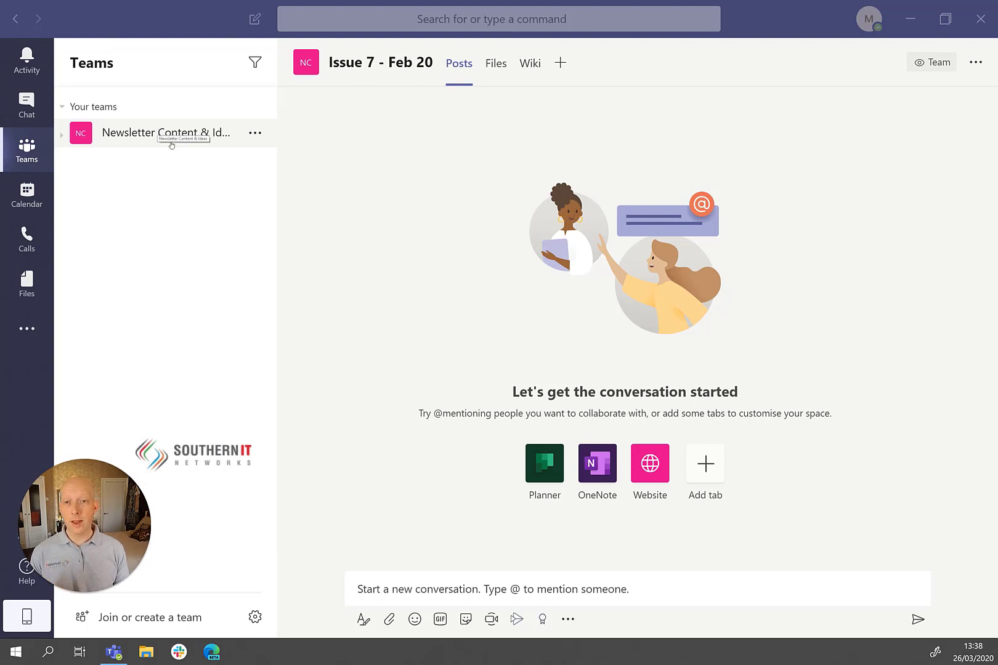
Look over the channels inside the existing Newsletter Content & Ideas team, with its channel list collapsed again at the end
{"action": "left_click", "coordinate": [60, 138]}
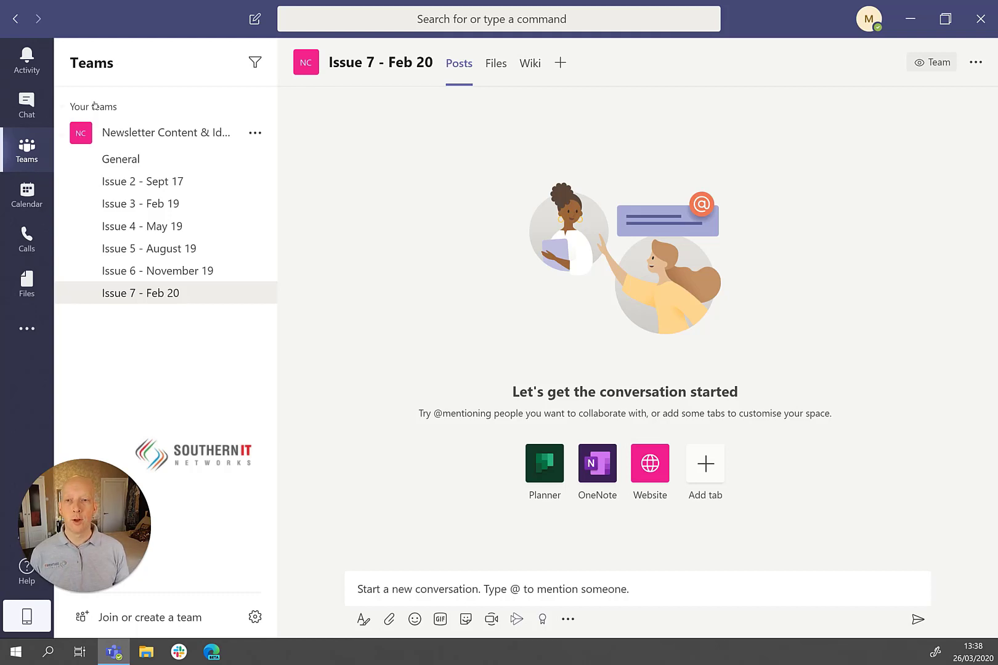
{"action": "left_click", "coordinate": [64, 138]}
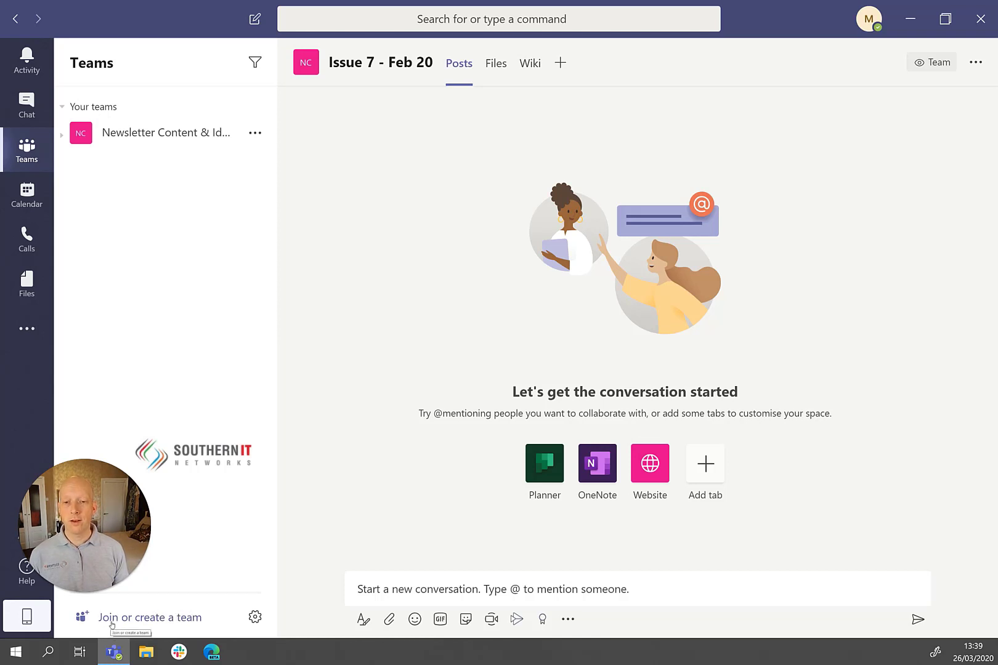
Start creating a new team from scratch and make it Private
{"action": "left_click", "coordinate": [158, 623]}
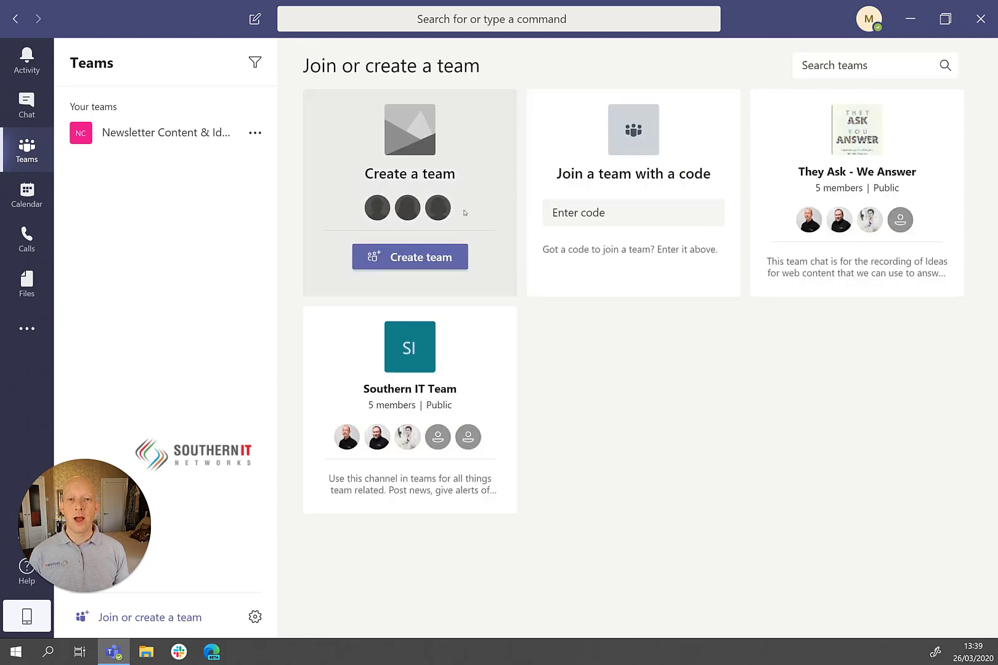
{"action": "left_click", "coordinate": [413, 259]}
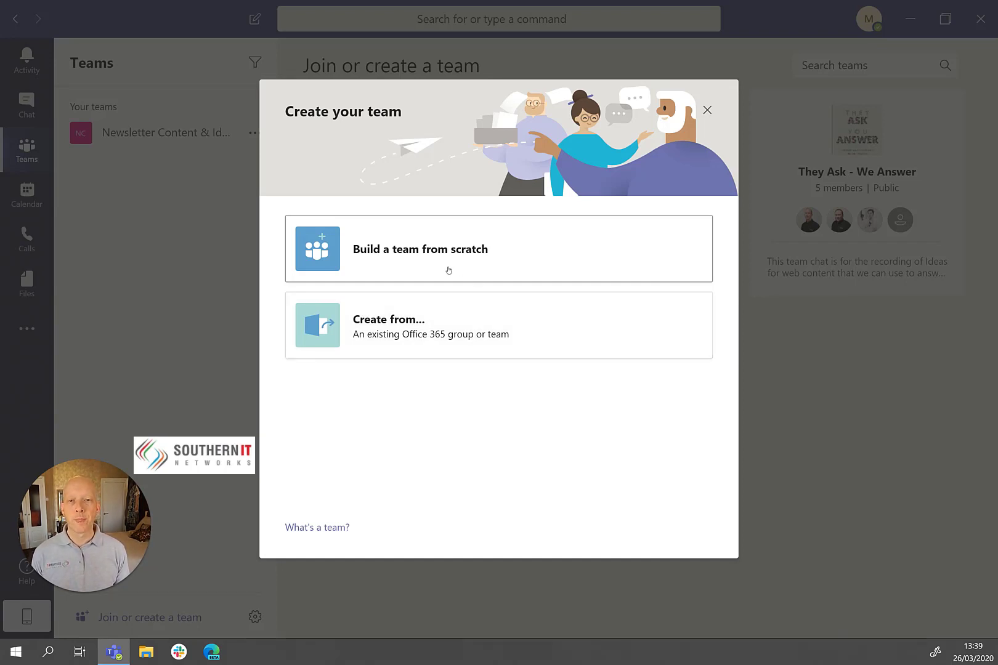
{"action": "left_click", "coordinate": [413, 256]}
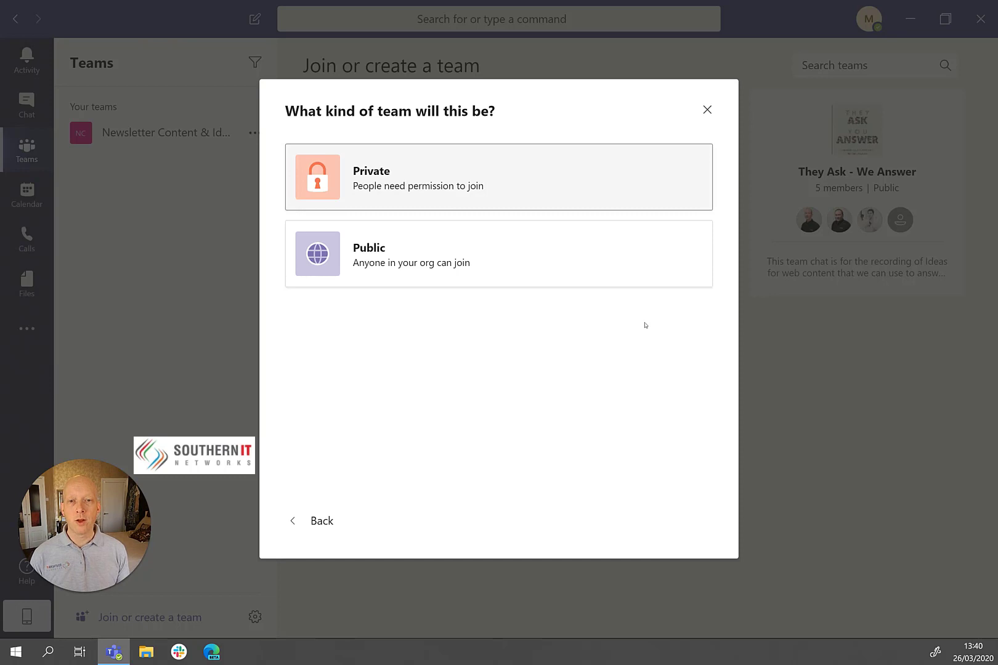
{"action": "left_click", "coordinate": [390, 186]}
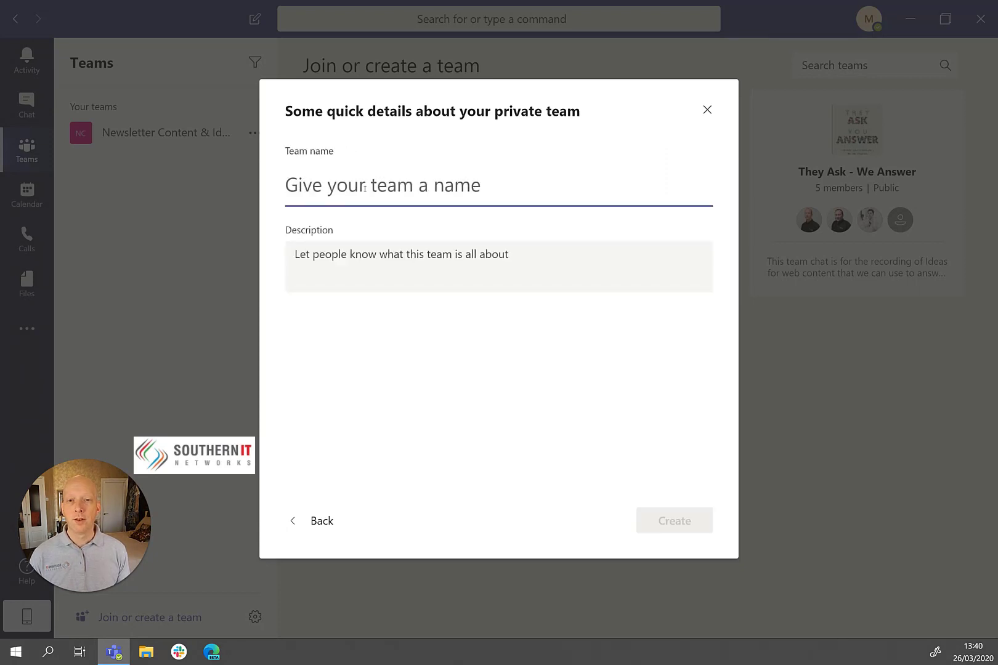
Name the private team "Demo - Sales & Marketing", leave its description unfilled and create it
{"action": "type", "text": "Demo "}
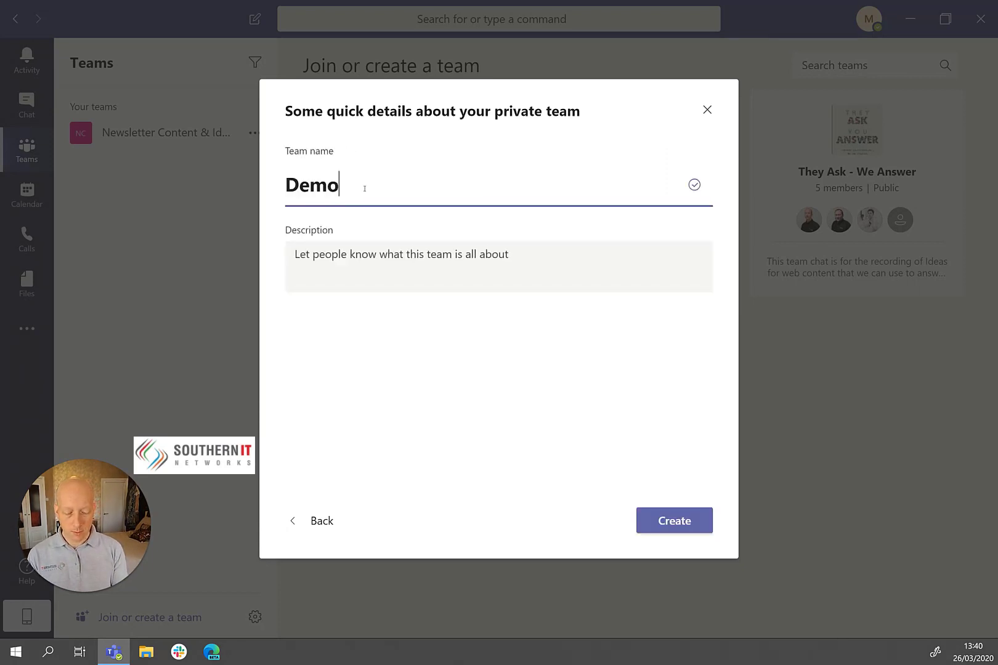
{"action": "type", "text": "- "}
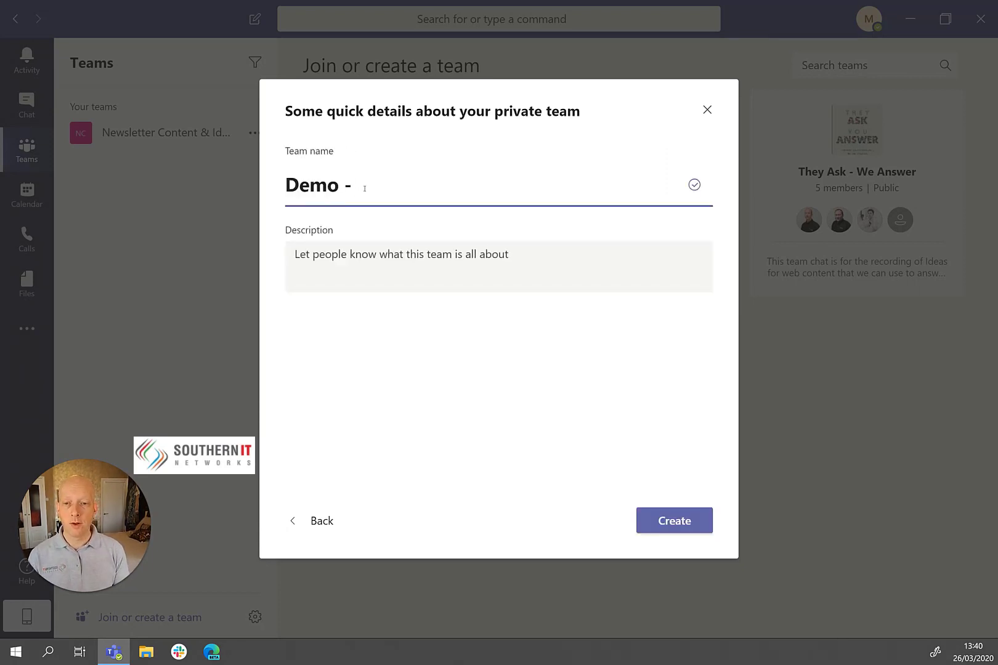
{"action": "type", "text": "Sale"}
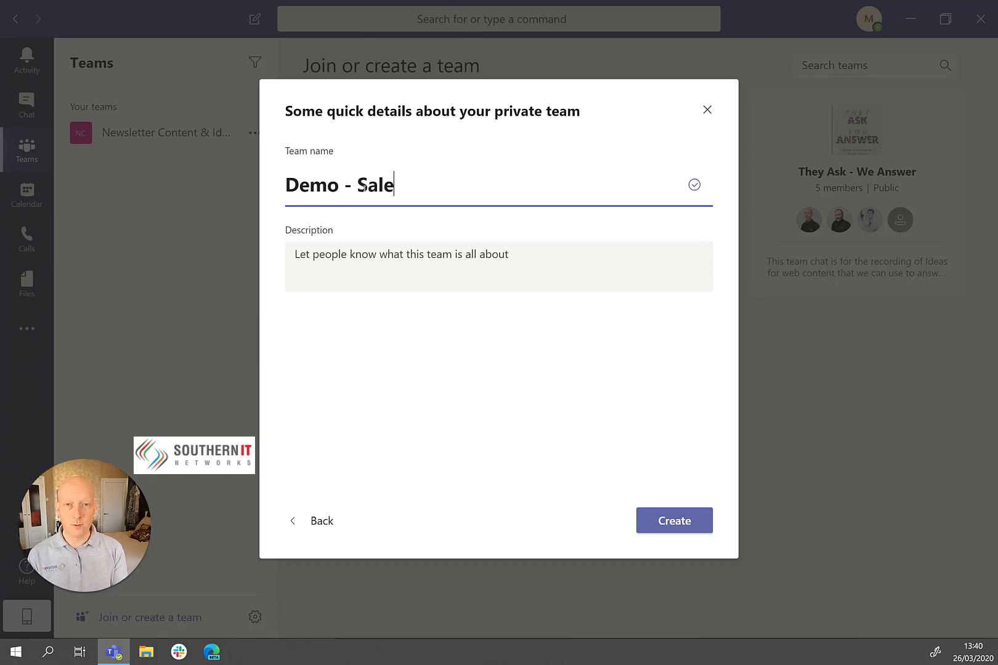
{"action": "type", "text": "s & "}
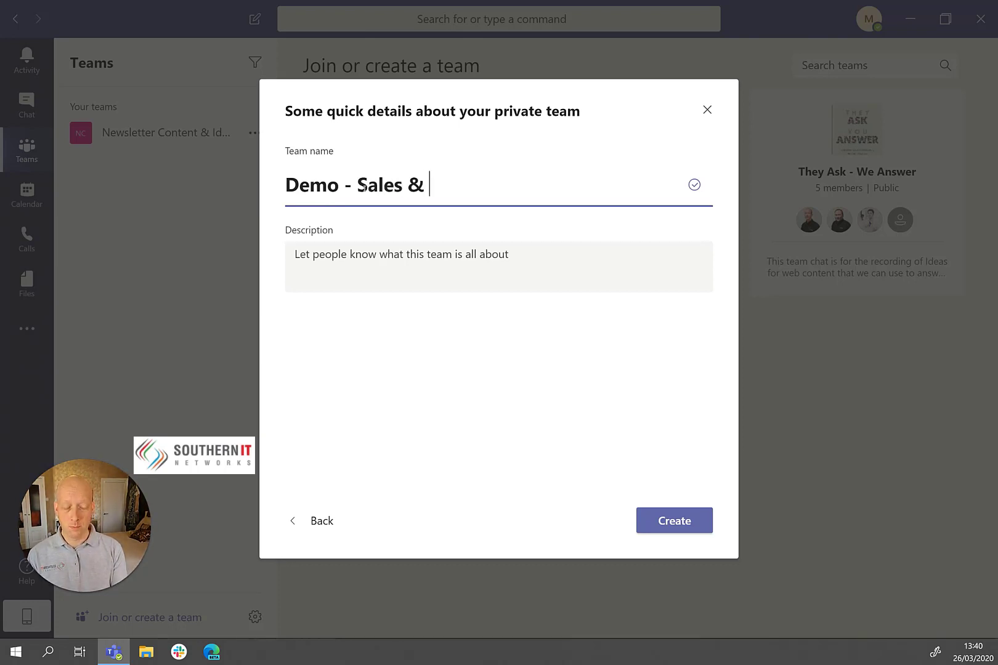
{"action": "type", "text": "Marketiun"}
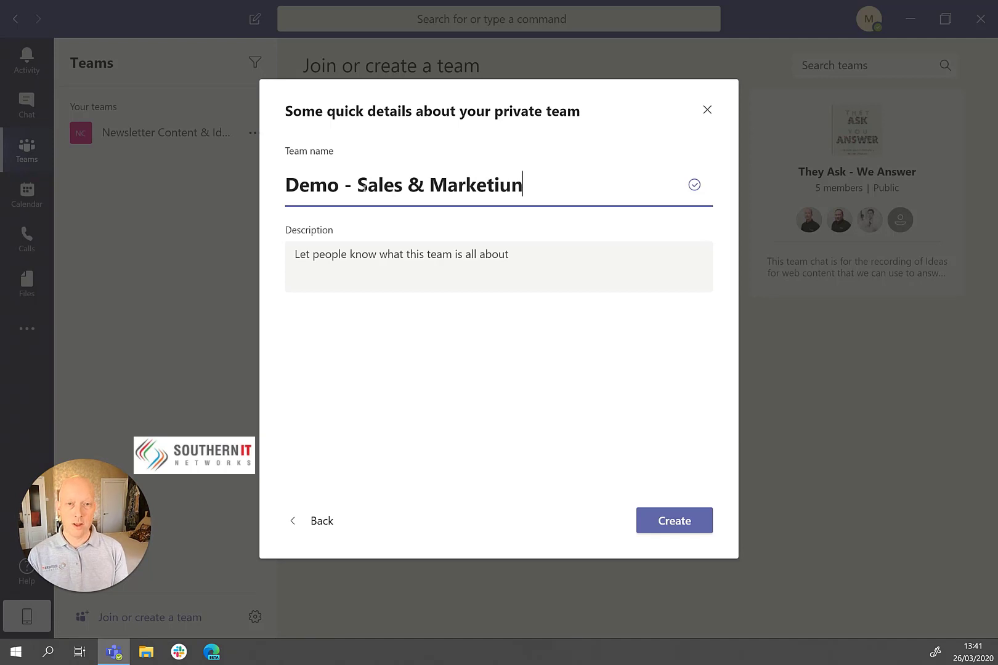
{"action": "key", "text": "BackSpace"}
{"action": "key", "text": "BackSpace"}
{"action": "type", "text": "ng"}
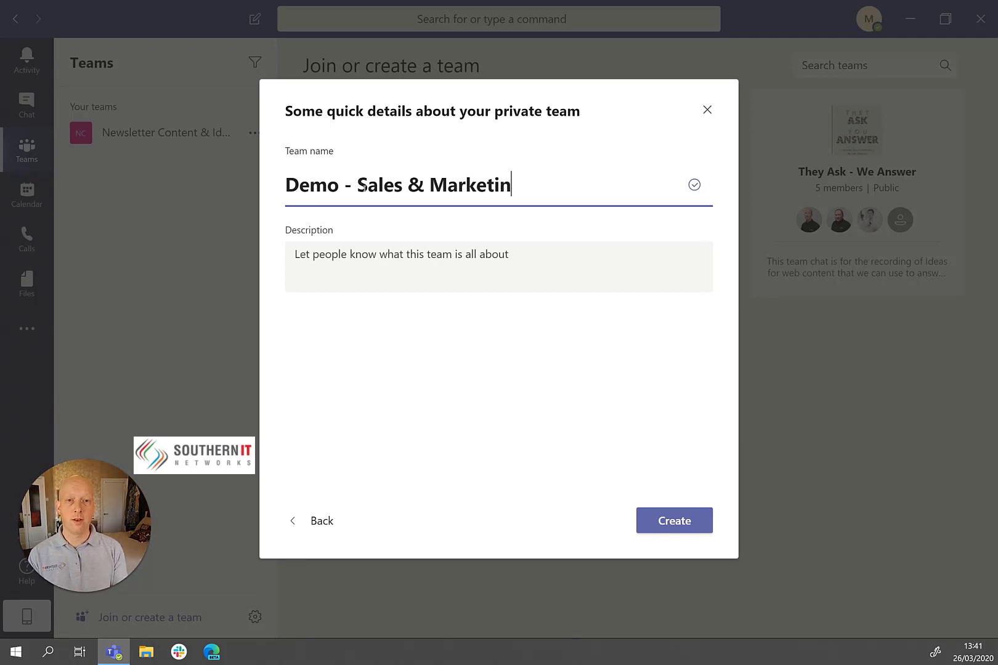
{"action": "left_click", "coordinate": [343, 254]}
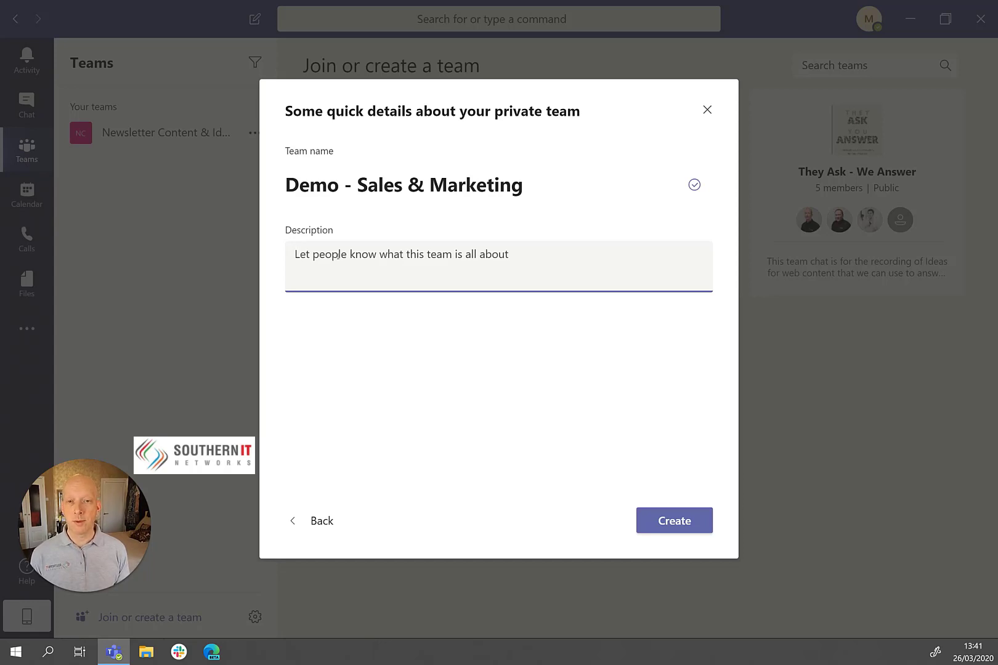
{"action": "left_click_drag", "start_coordinate": [373, 190], "coordinate": [522, 186]}
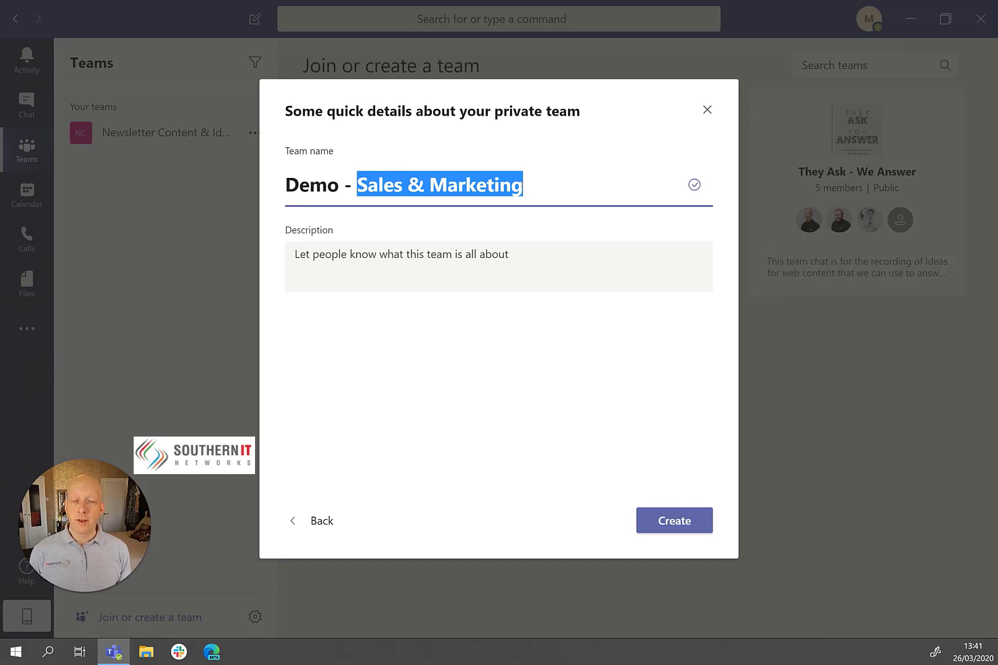
{"action": "left_click", "coordinate": [545, 261]}
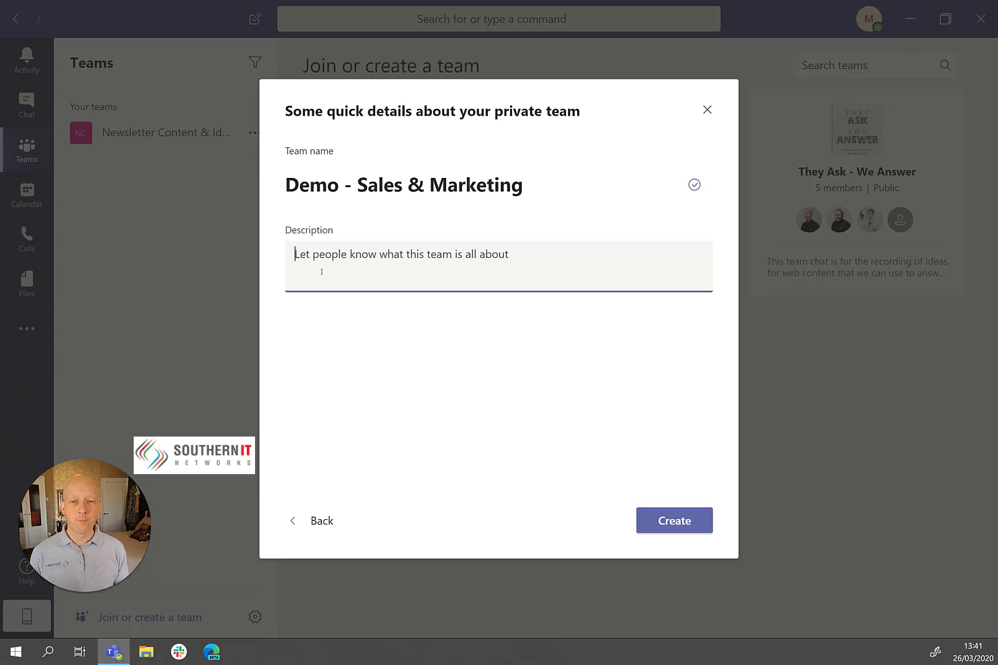
{"action": "left_click", "coordinate": [667, 526]}
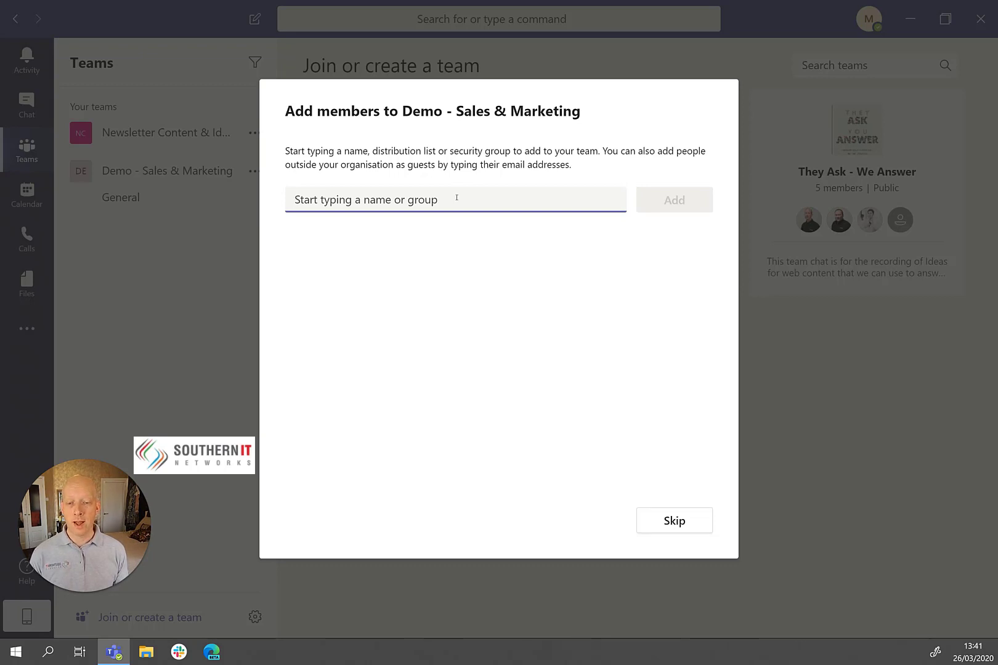
Find the Southern IT Business Development Manager by first name and add them to the new team
{"action": "type", "text": "andy"}
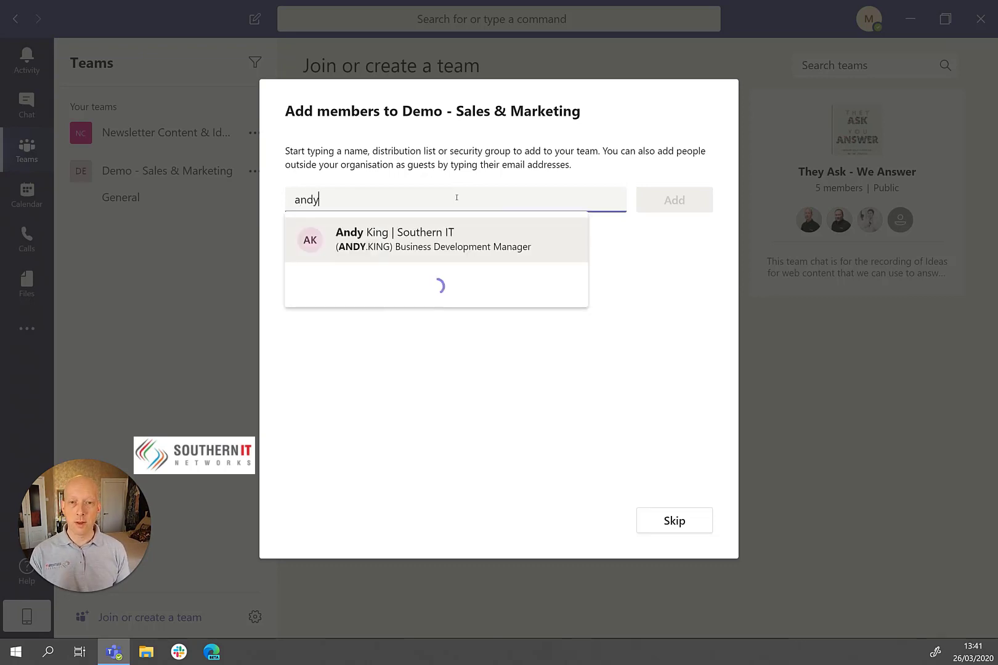
{"action": "left_click", "coordinate": [454, 258]}
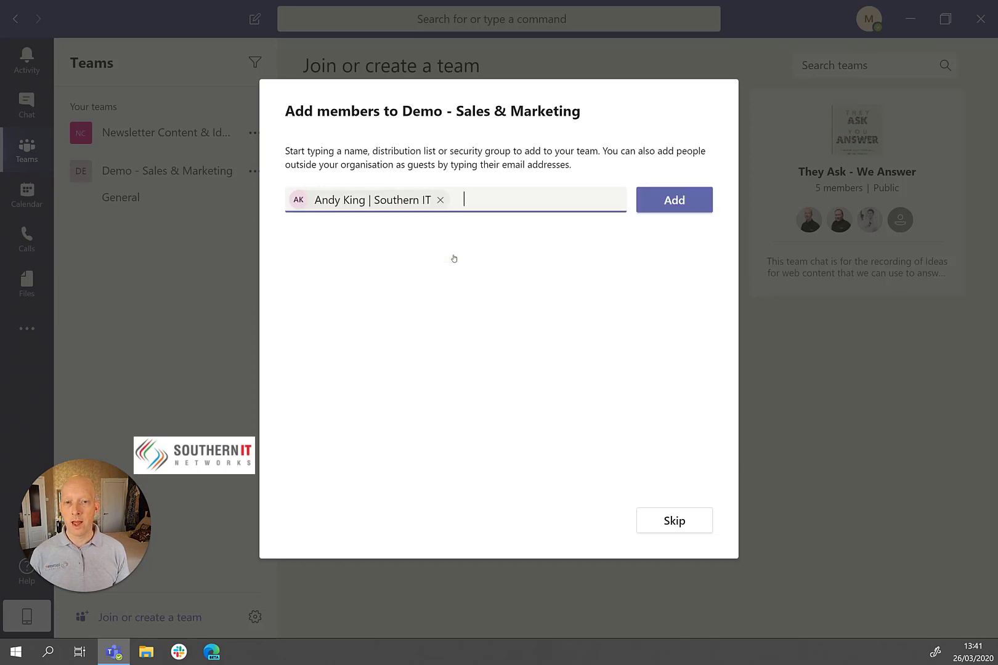
{"action": "left_click", "coordinate": [655, 211]}
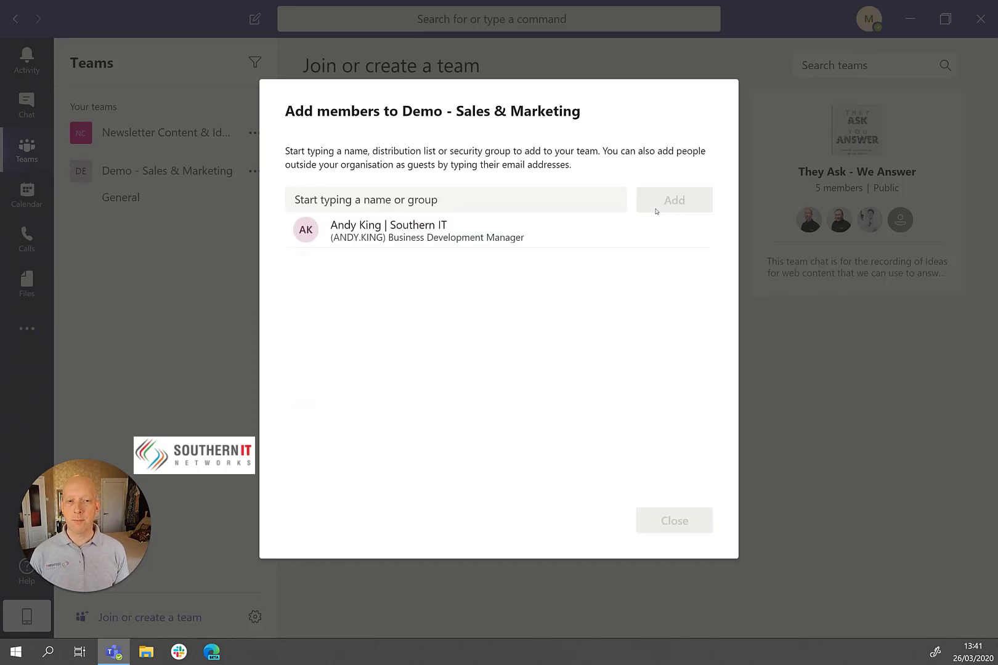
Find a second Southern IT colleague by first name and add them to the team
{"action": "left_click", "coordinate": [507, 195]}
{"action": "type", "text": "ia"}
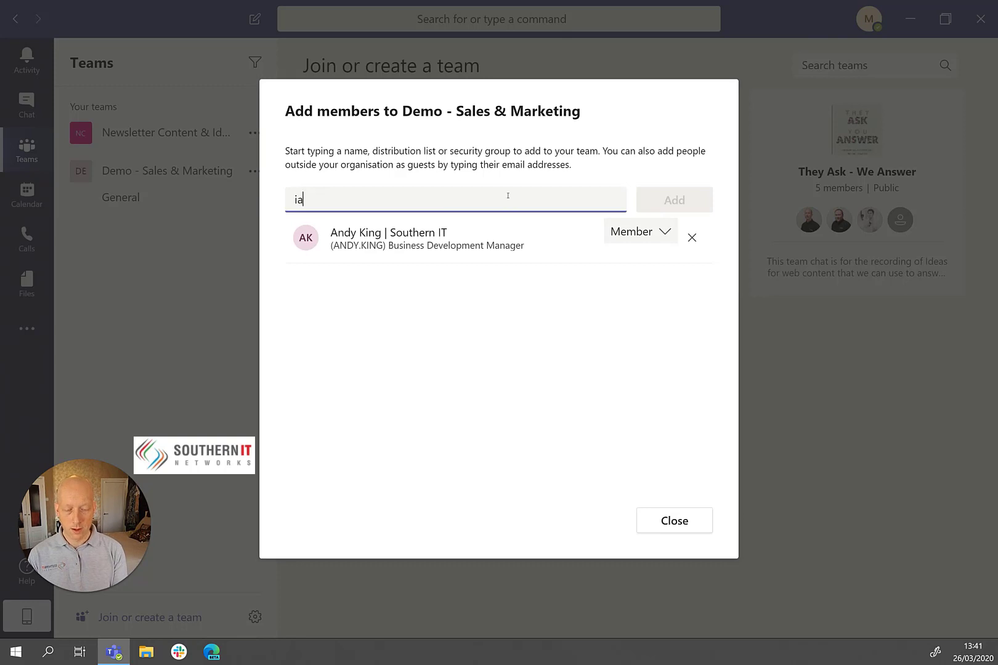
{"action": "type", "text": "n"}
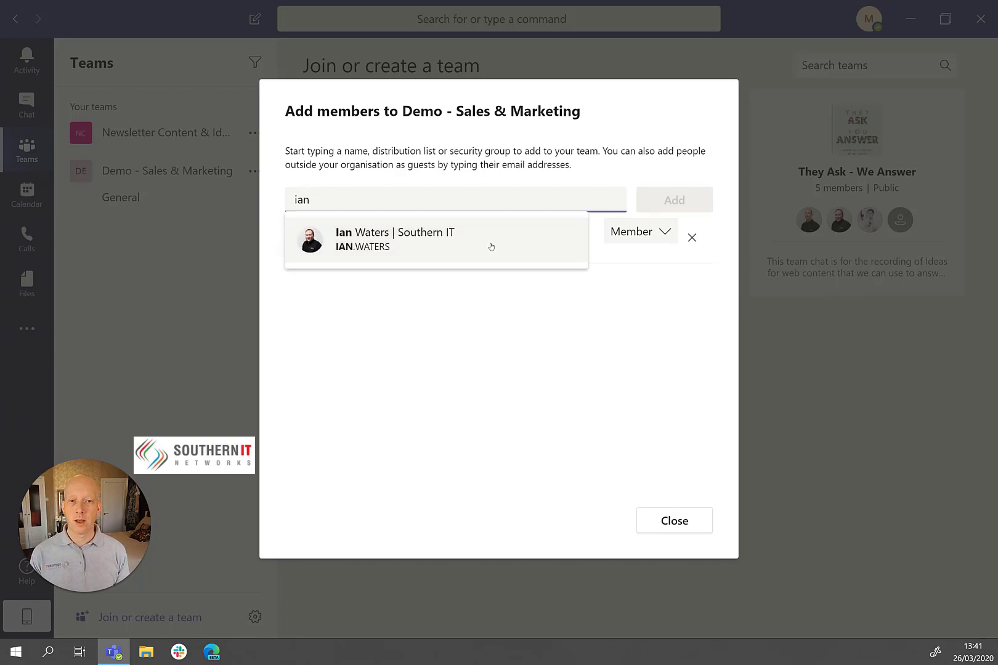
{"action": "left_click", "coordinate": [491, 246]}
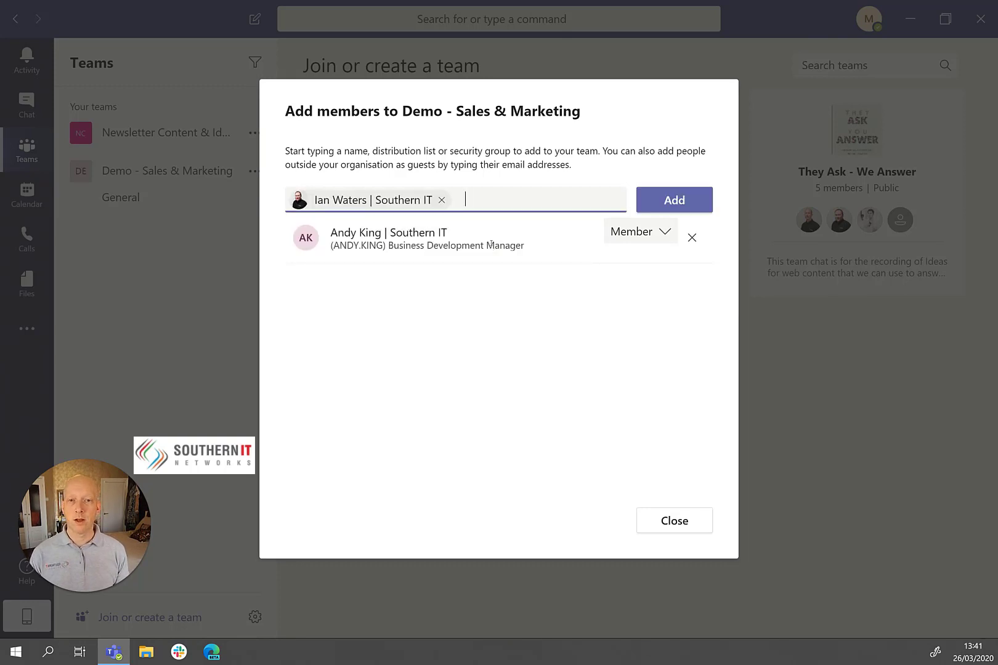
{"action": "left_click", "coordinate": [682, 204]}
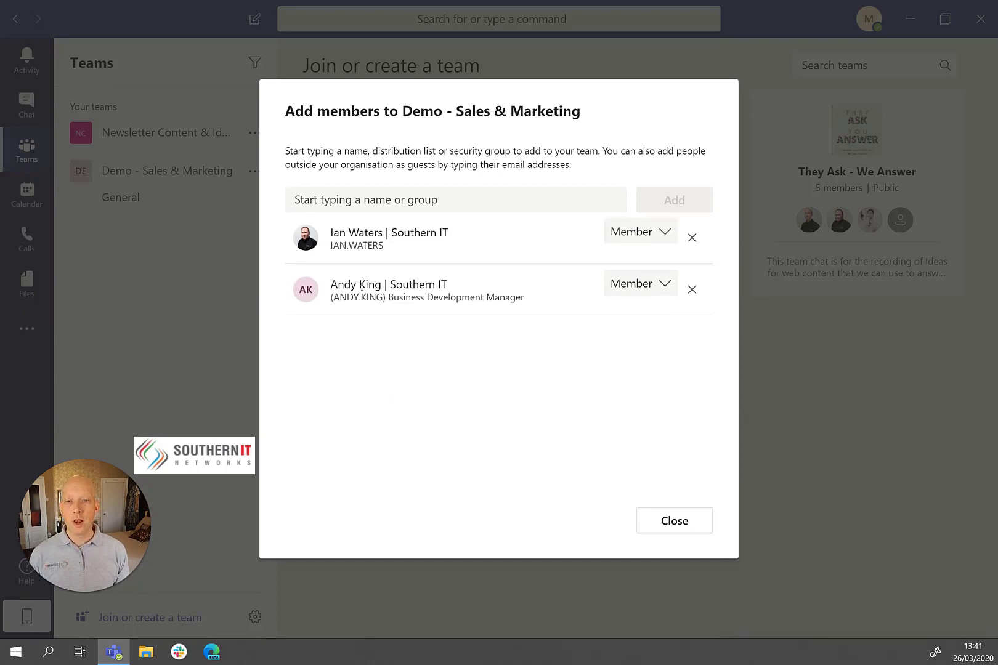
Choose the Member role for the second colleague and finish adding members
{"action": "left_click", "coordinate": [664, 236]}
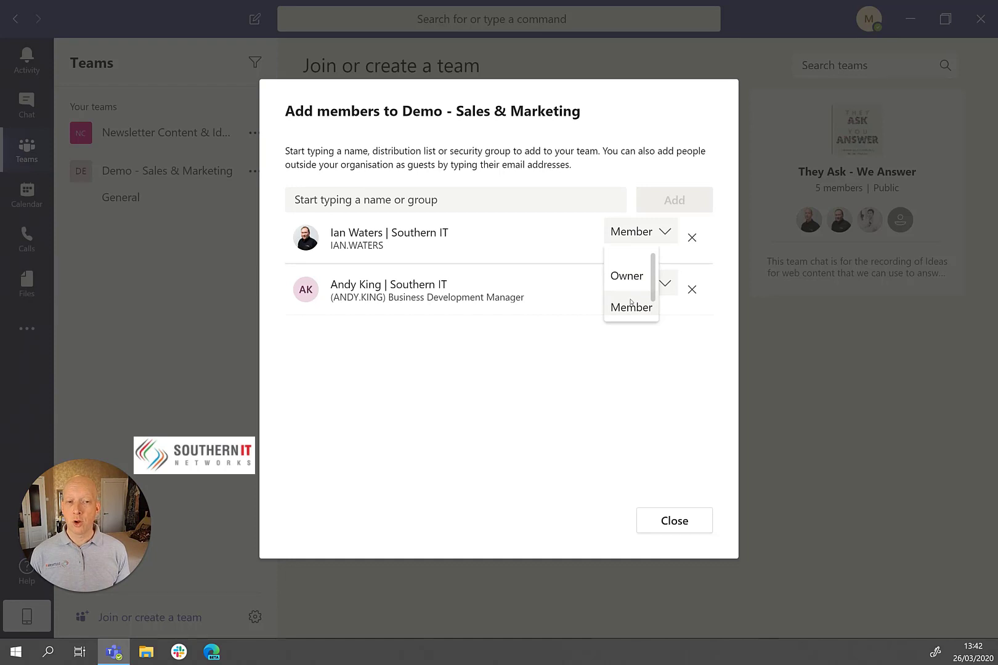
{"action": "left_click", "coordinate": [631, 303]}
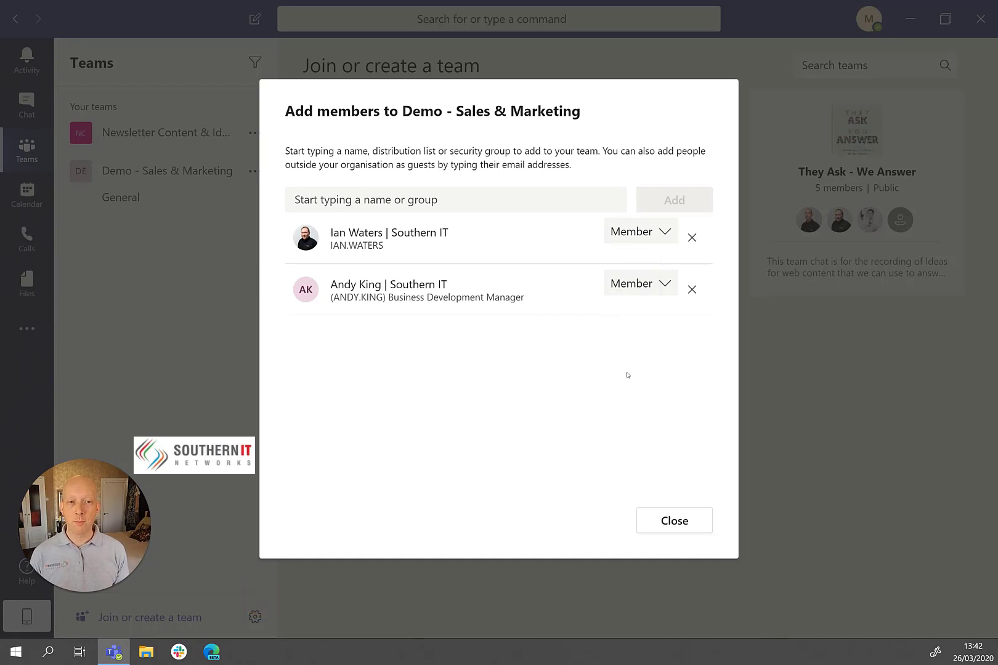
{"action": "left_click", "coordinate": [695, 525]}
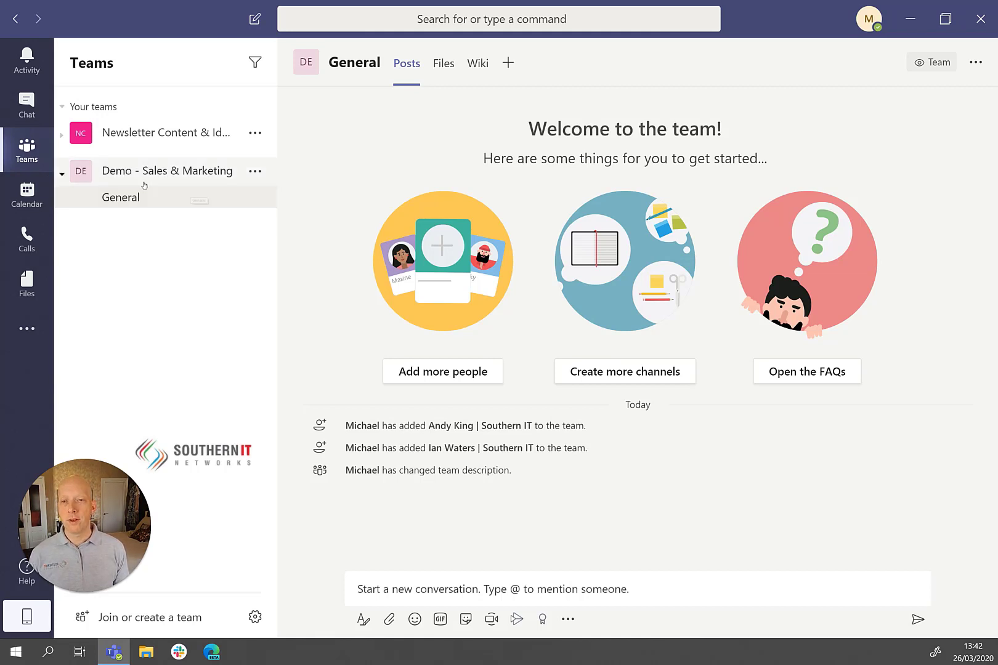
Open management of the Demo - Sales & Marketing team and review its owners, members and guests, and pending requests
{"action": "left_click", "coordinate": [255, 172]}
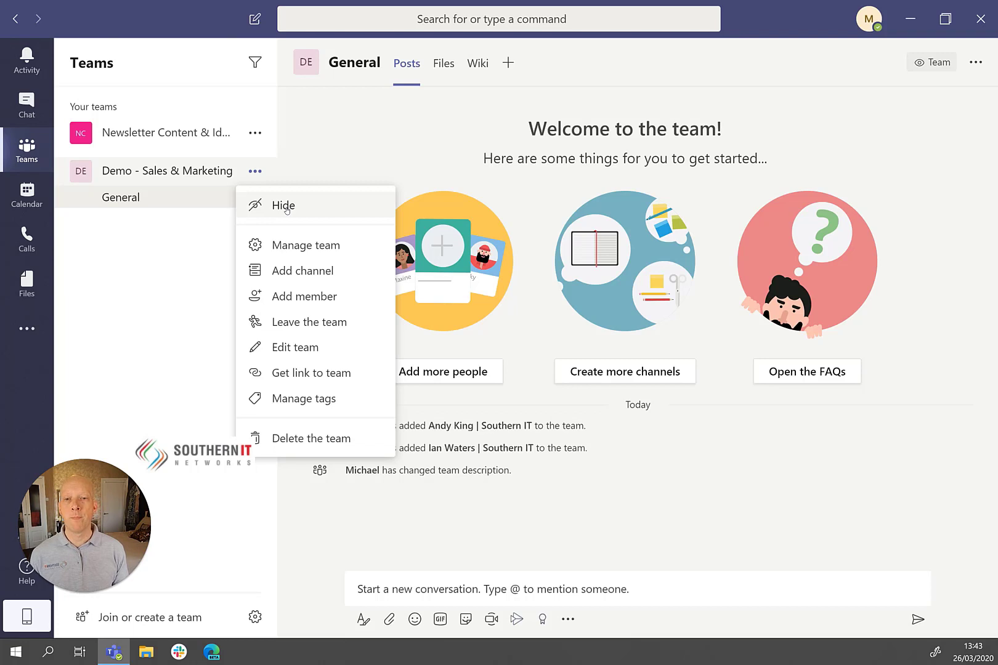
{"action": "left_click", "coordinate": [308, 251]}
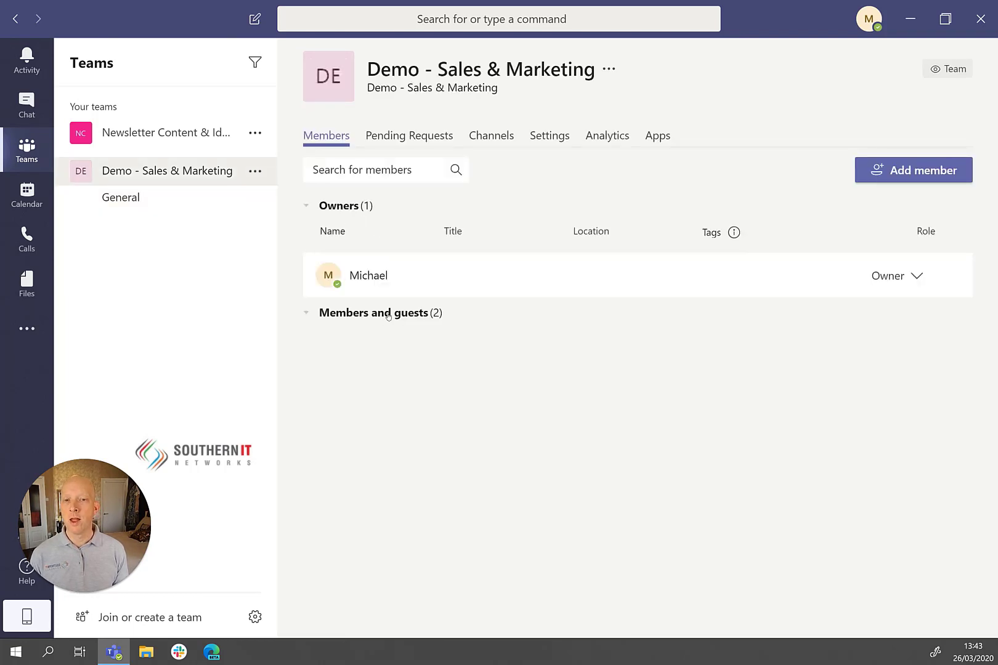
{"action": "left_click", "coordinate": [388, 314]}
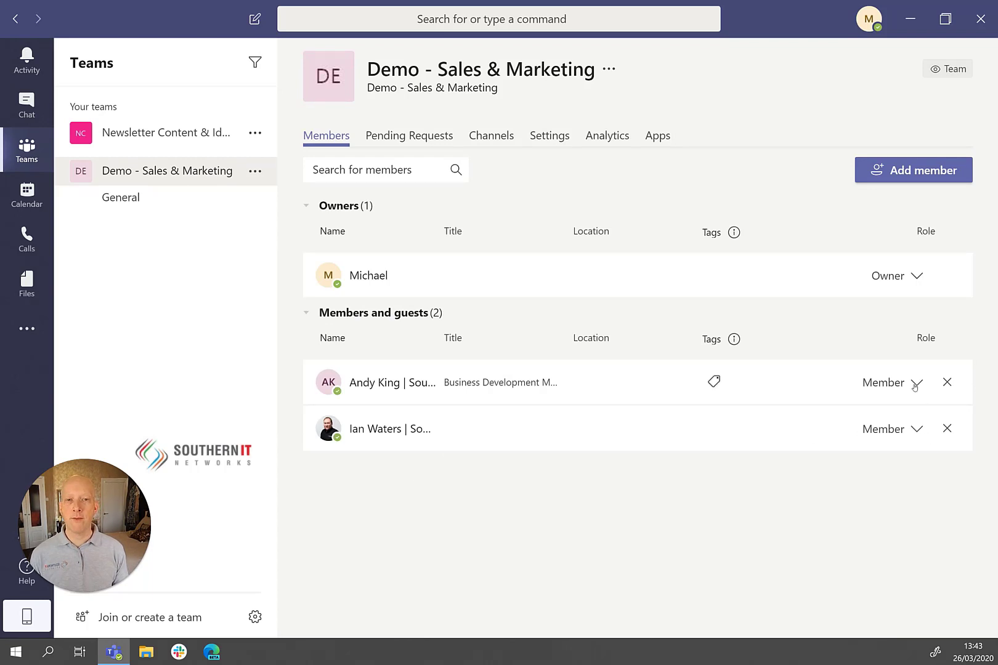
{"action": "left_click", "coordinate": [409, 135]}
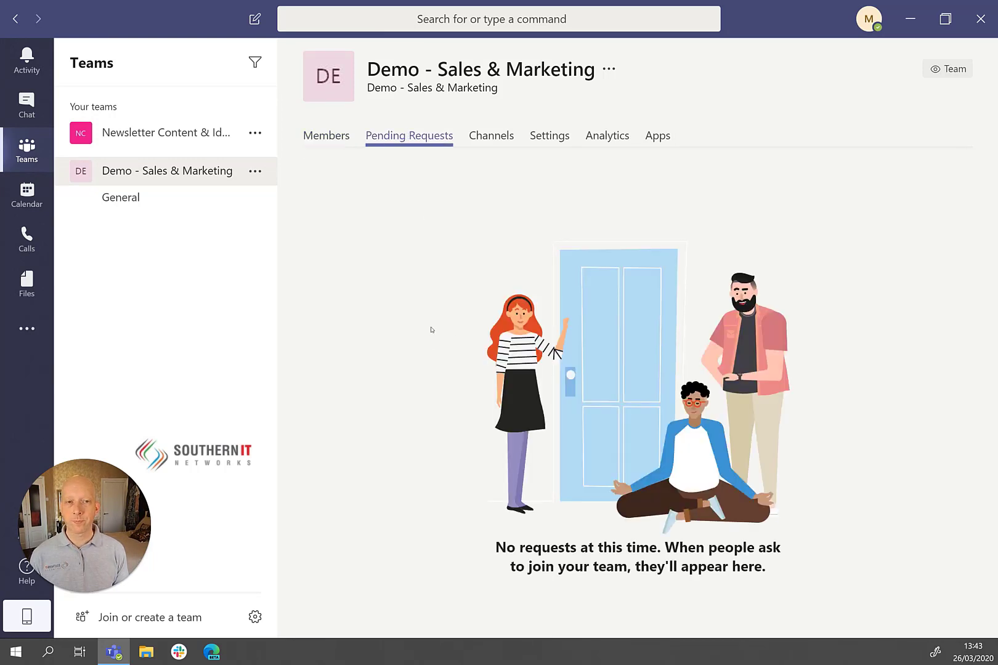
Review the member permissions and guest permissions in the Demo - Sales & Marketing team's settings
{"action": "left_click", "coordinate": [544, 134]}
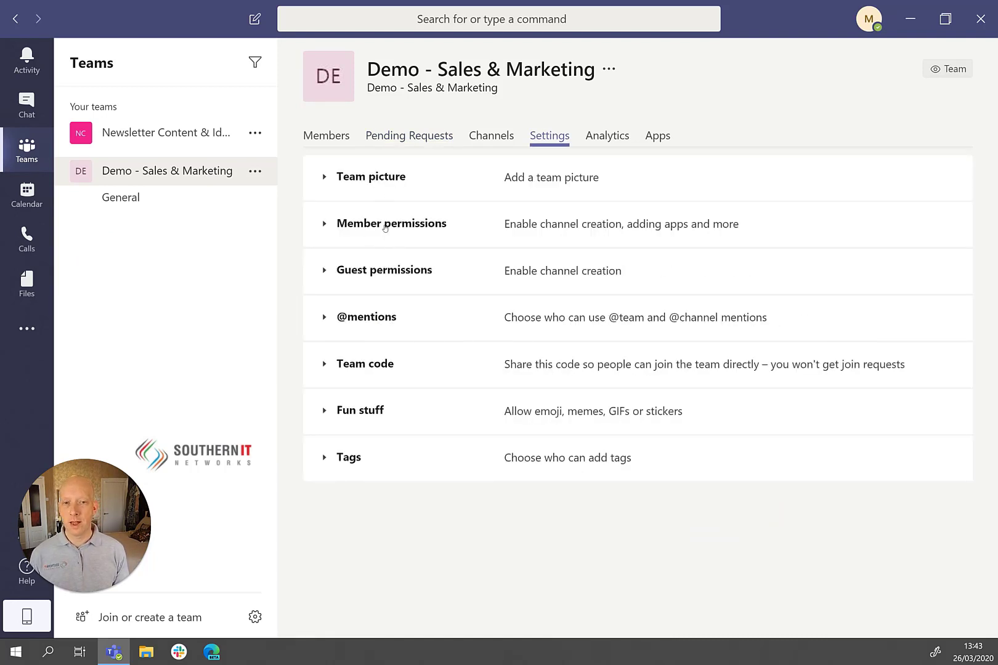
{"action": "left_click", "coordinate": [385, 224]}
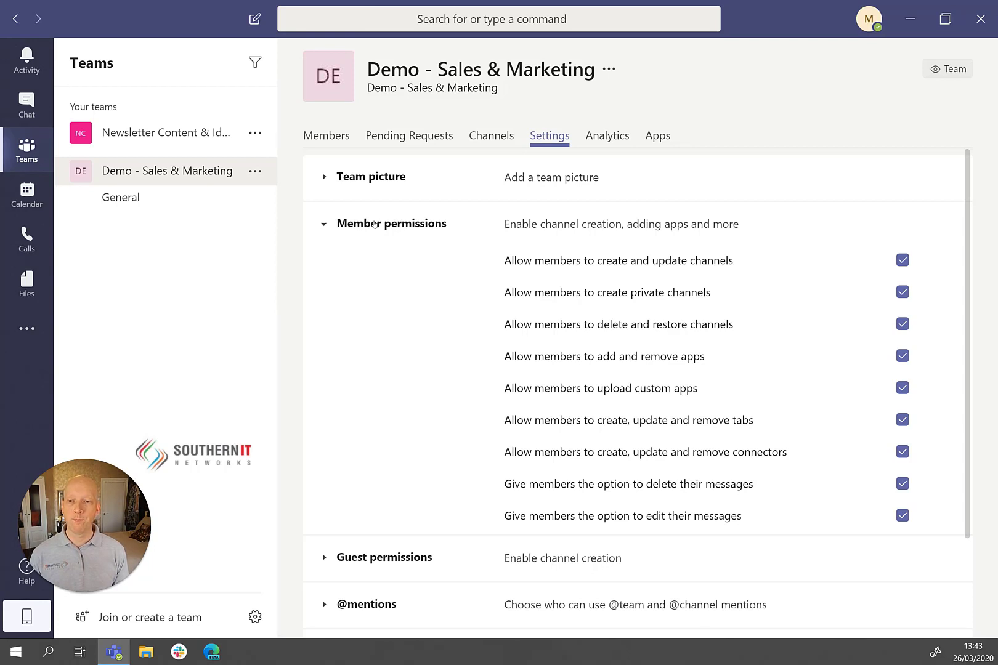
{"action": "left_click", "coordinate": [375, 224]}
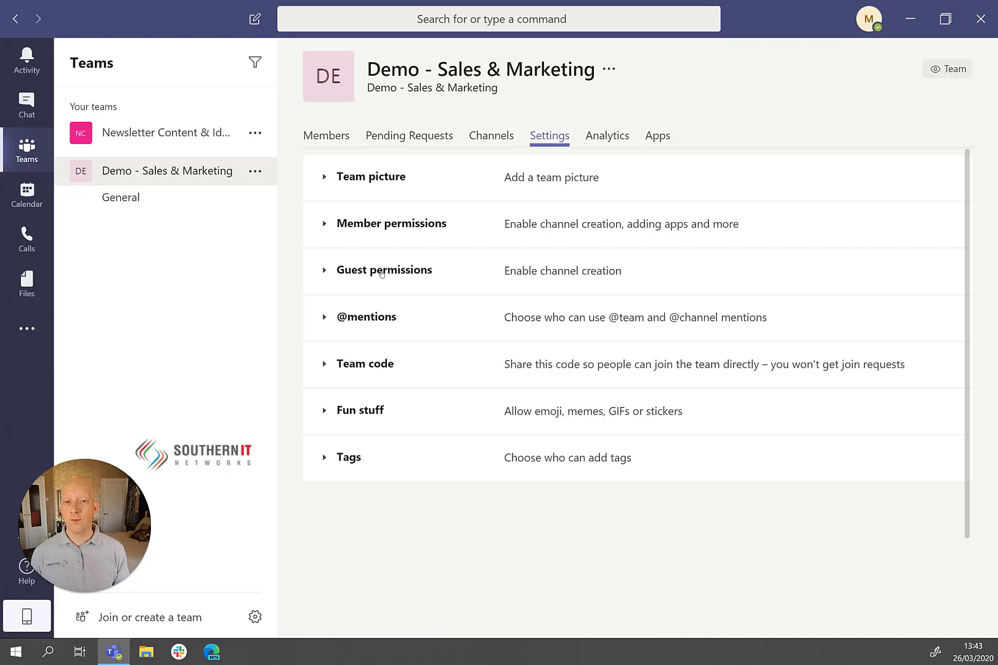
{"action": "left_click", "coordinate": [381, 273]}
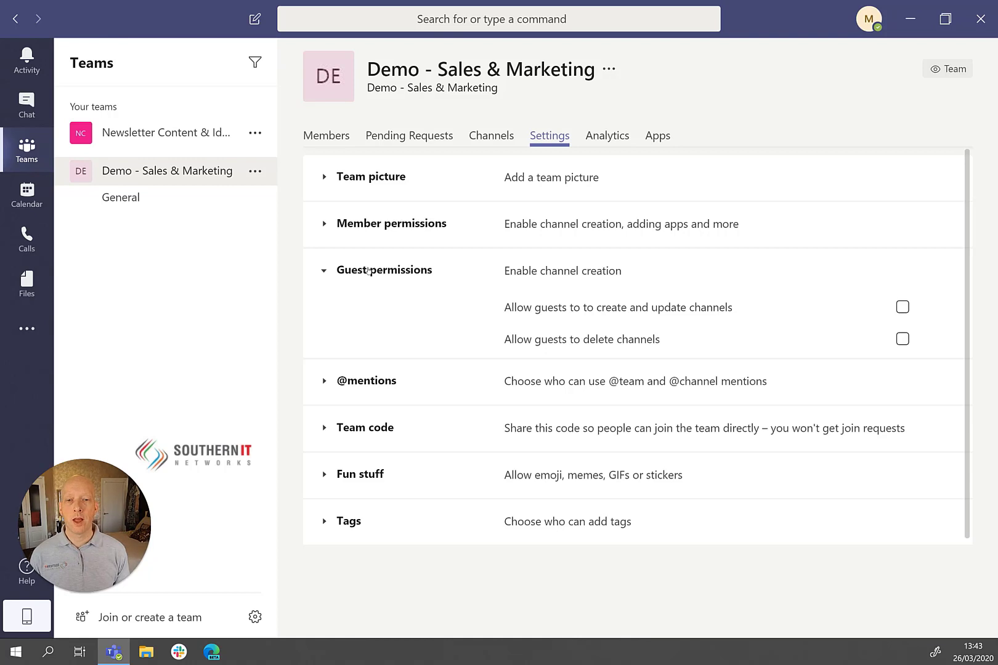
{"action": "left_click", "coordinate": [368, 270]}
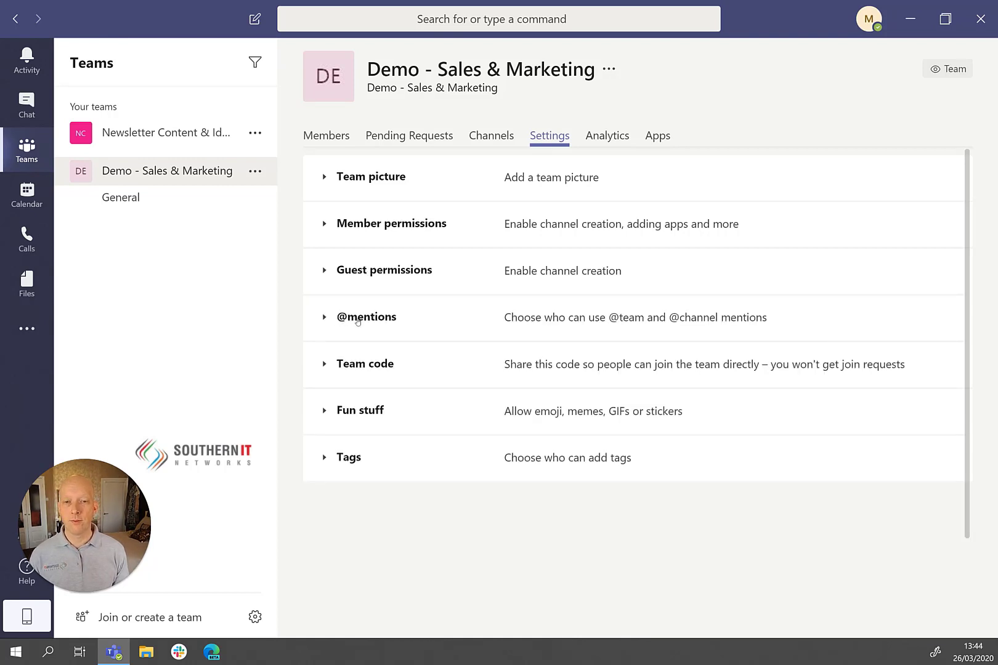
{"action": "left_click", "coordinate": [358, 320]}
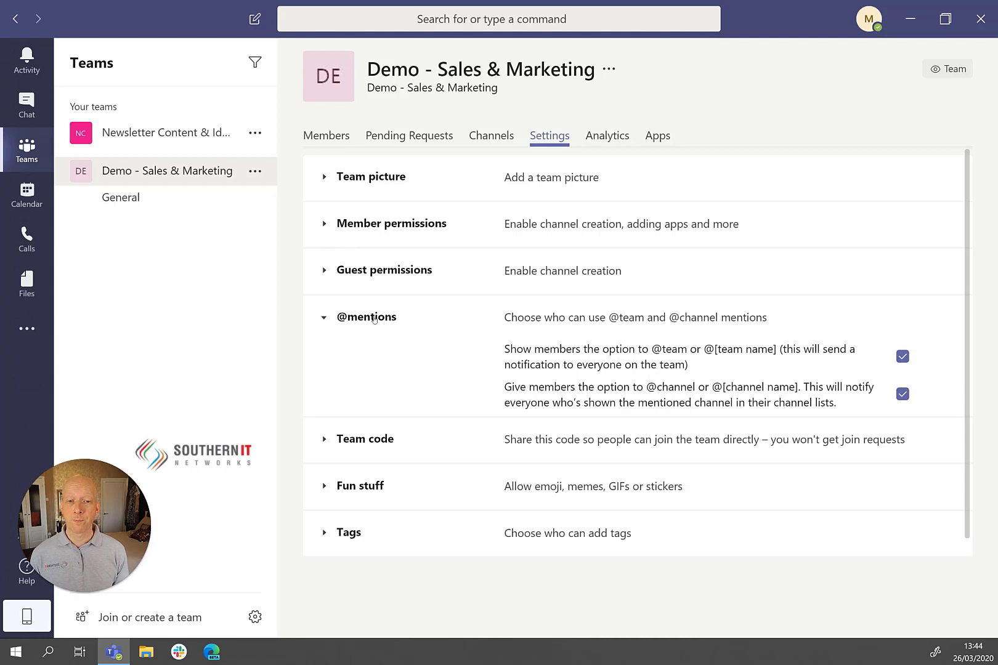
{"action": "left_click", "coordinate": [374, 319]}
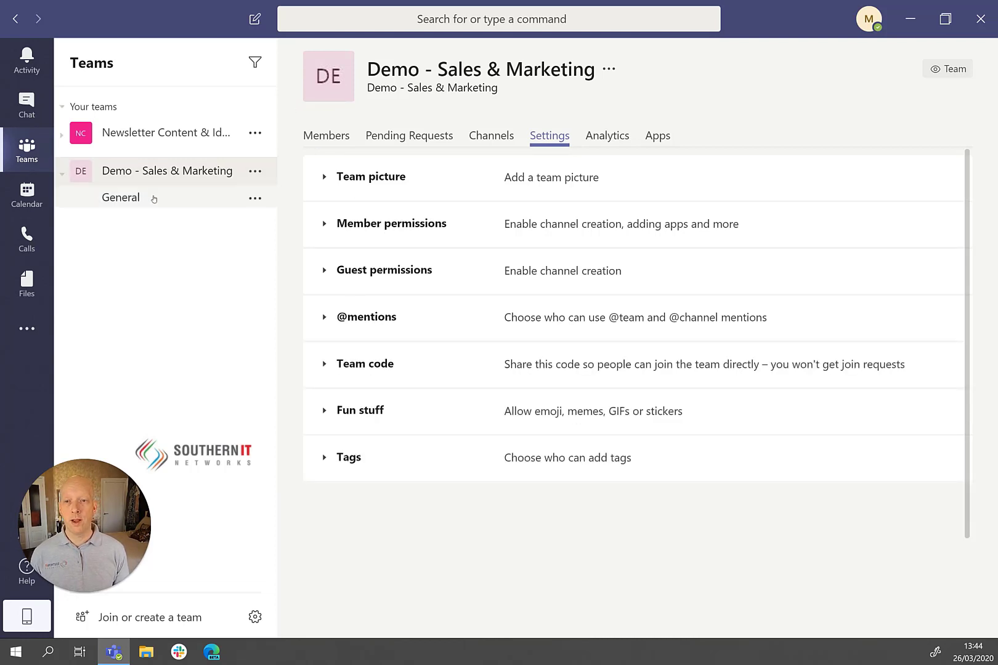
{"action": "left_click", "coordinate": [255, 199]}
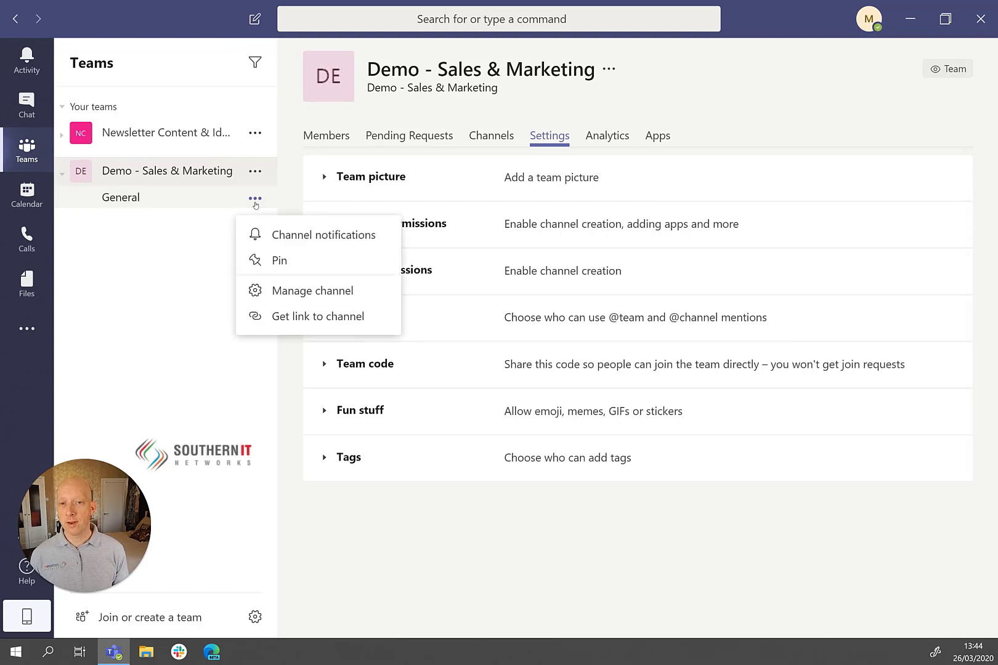
Start a new channel in the Demo - Sales & Marketing team and name it Advertising Materials
{"action": "left_click", "coordinate": [254, 171]}
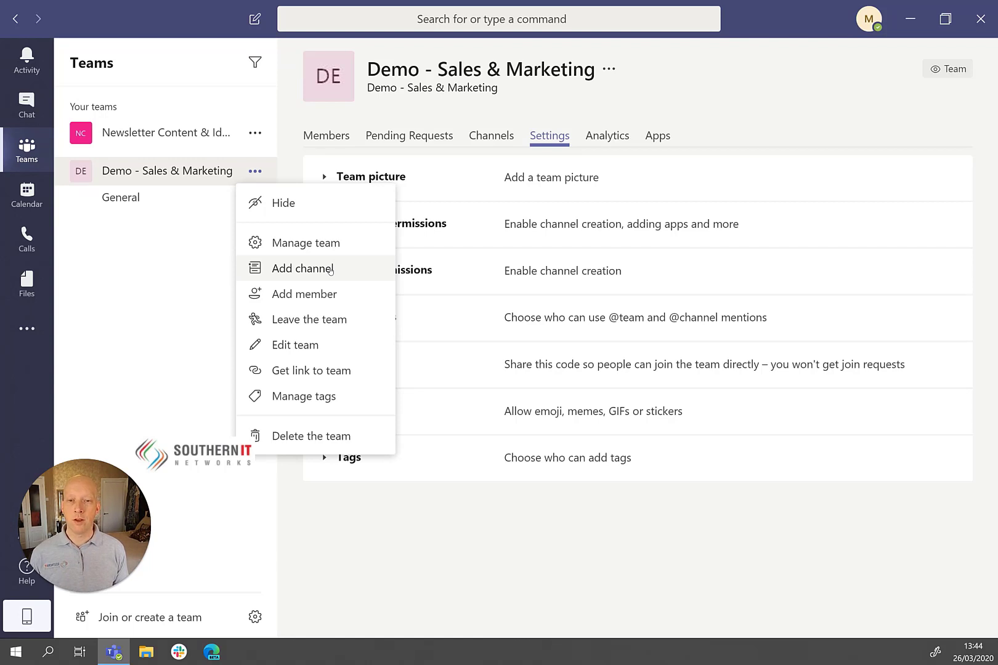
{"action": "left_click", "coordinate": [331, 271]}
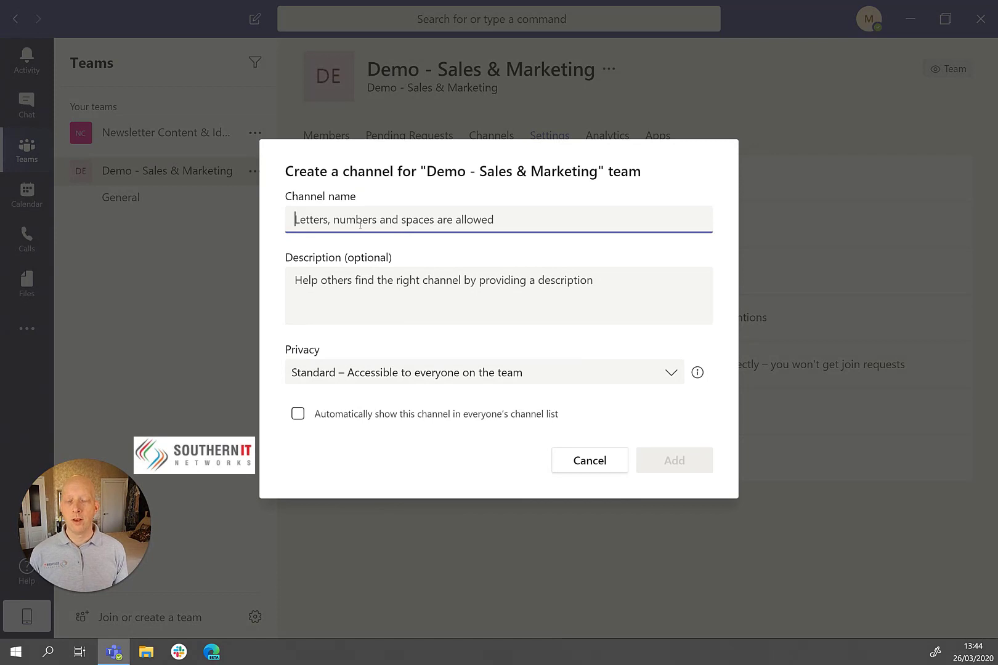
{"action": "type", "text": "A"}
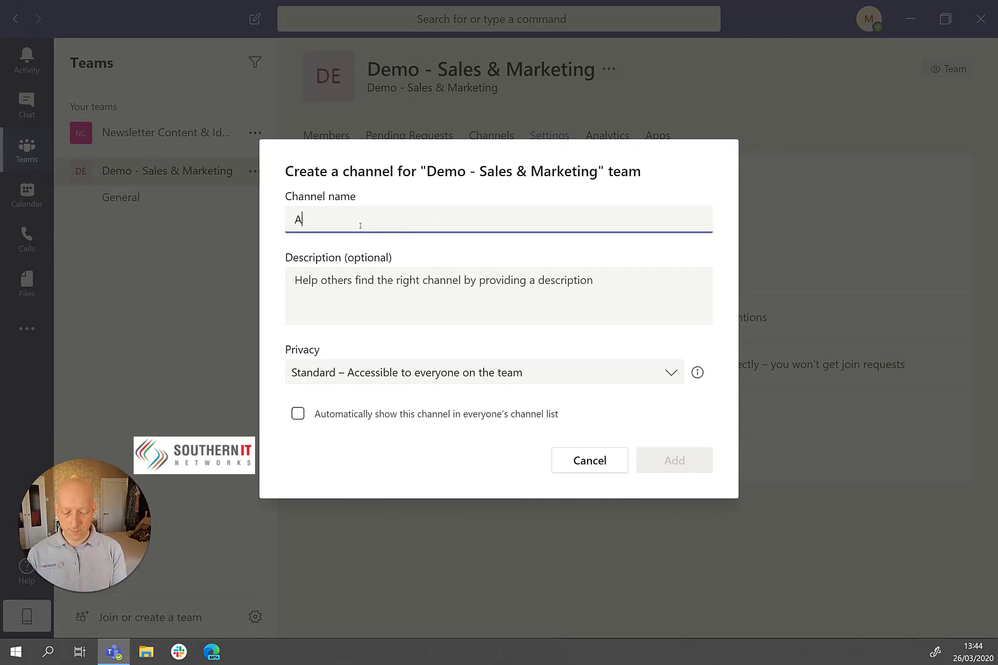
{"action": "type", "text": "dvertising "}
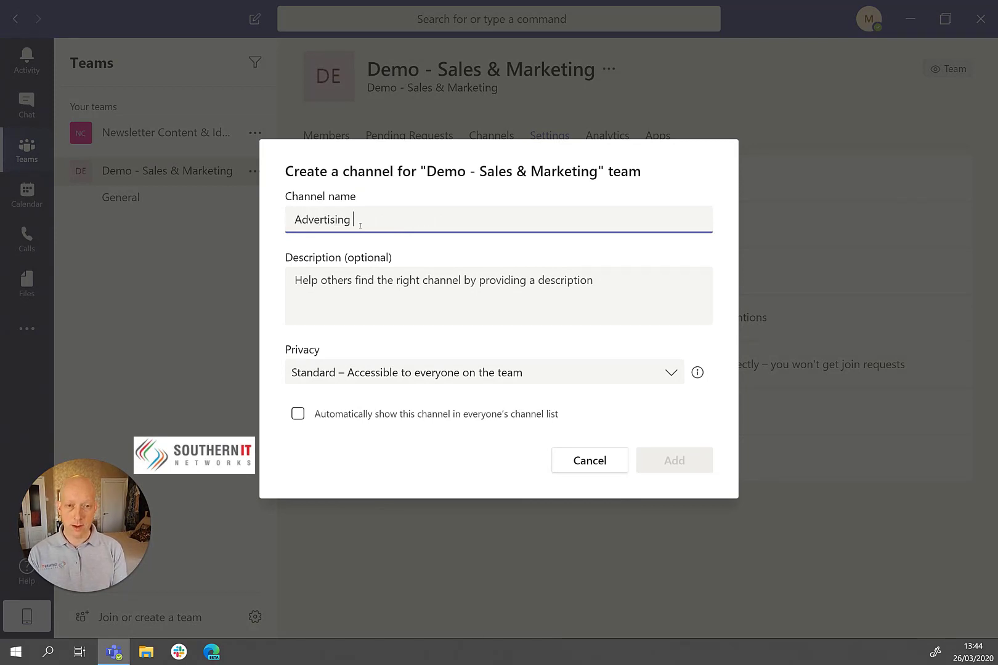
{"action": "type", "text": "Materi"}
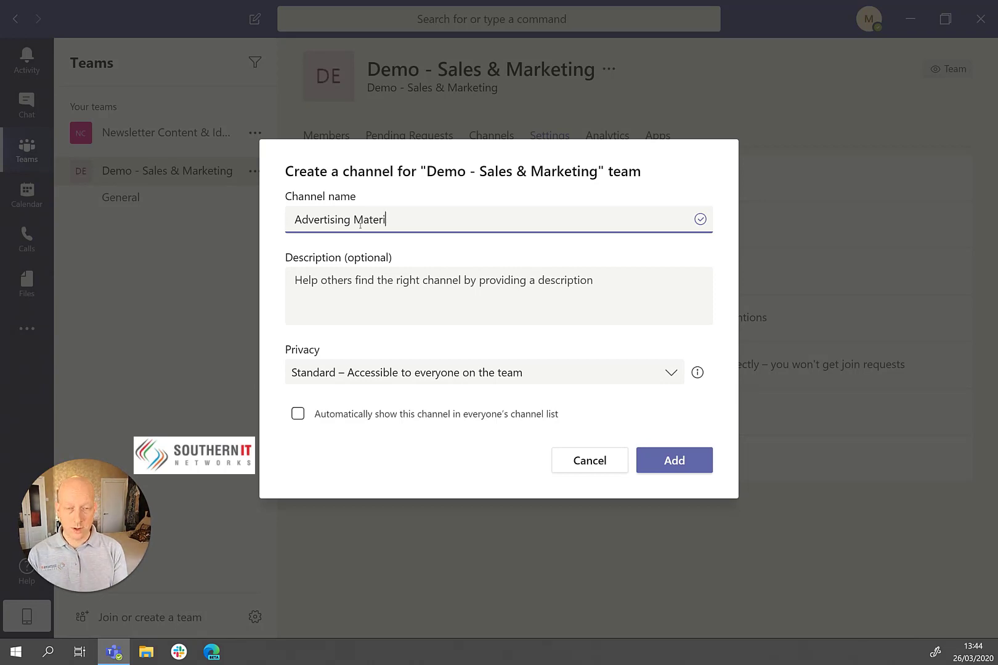
{"action": "type", "text": "als"}
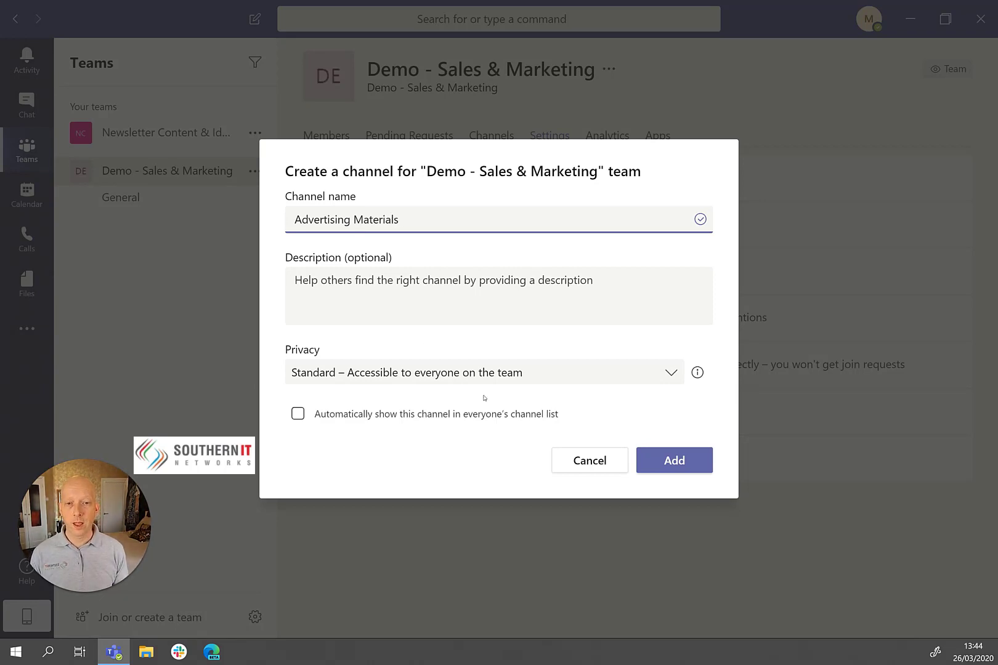
Keep the channel's privacy Standard, show it automatically in everyone's channel list, and create it
{"action": "left_click", "coordinate": [357, 377]}
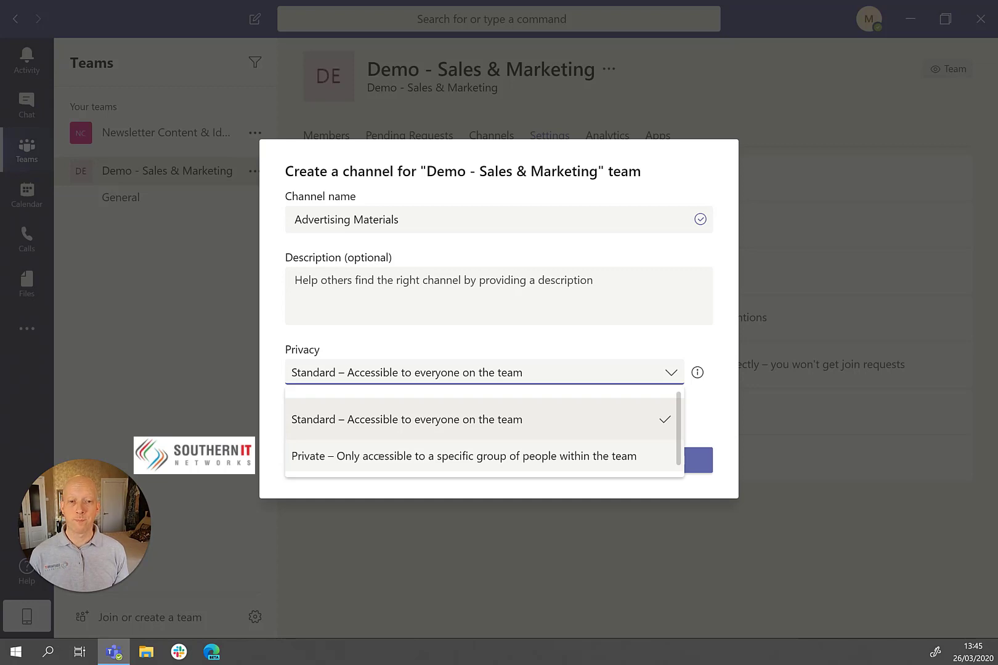
{"action": "left_click", "coordinate": [427, 420]}
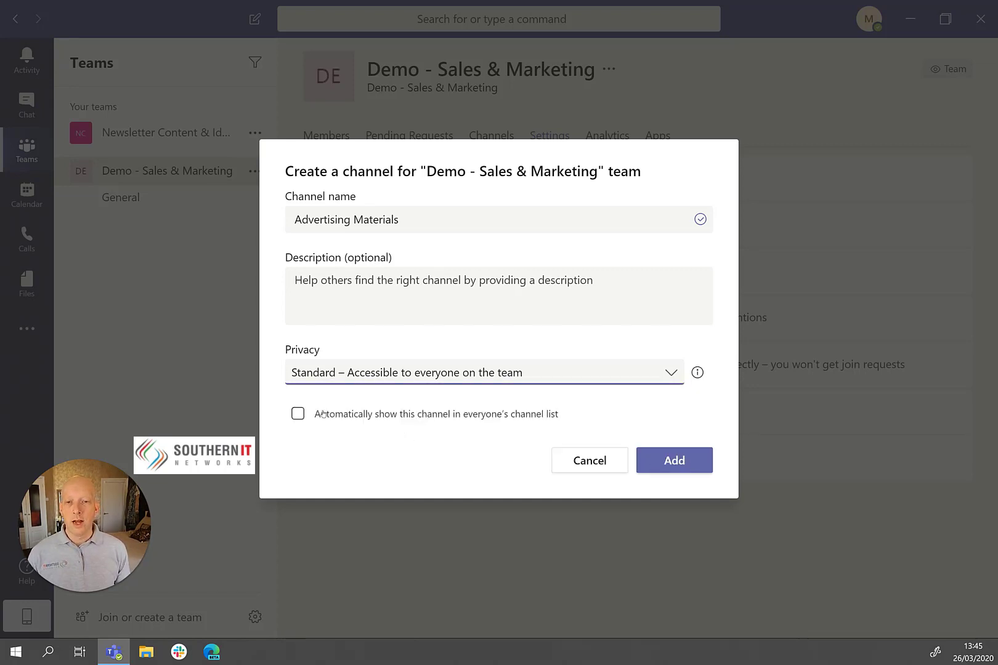
{"action": "left_click", "coordinate": [298, 416]}
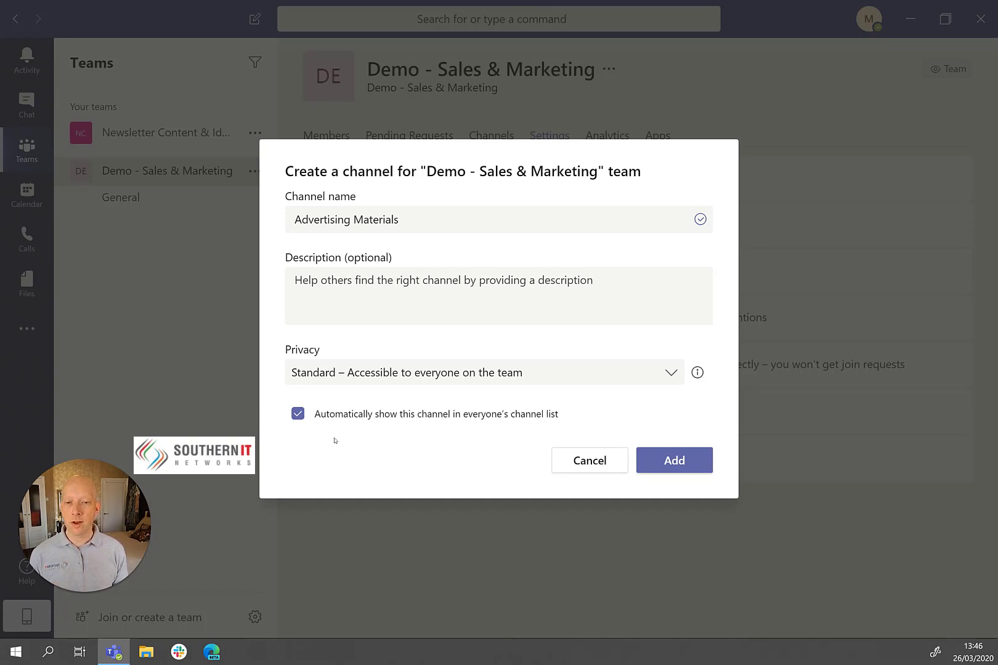
{"action": "left_click", "coordinate": [666, 467]}
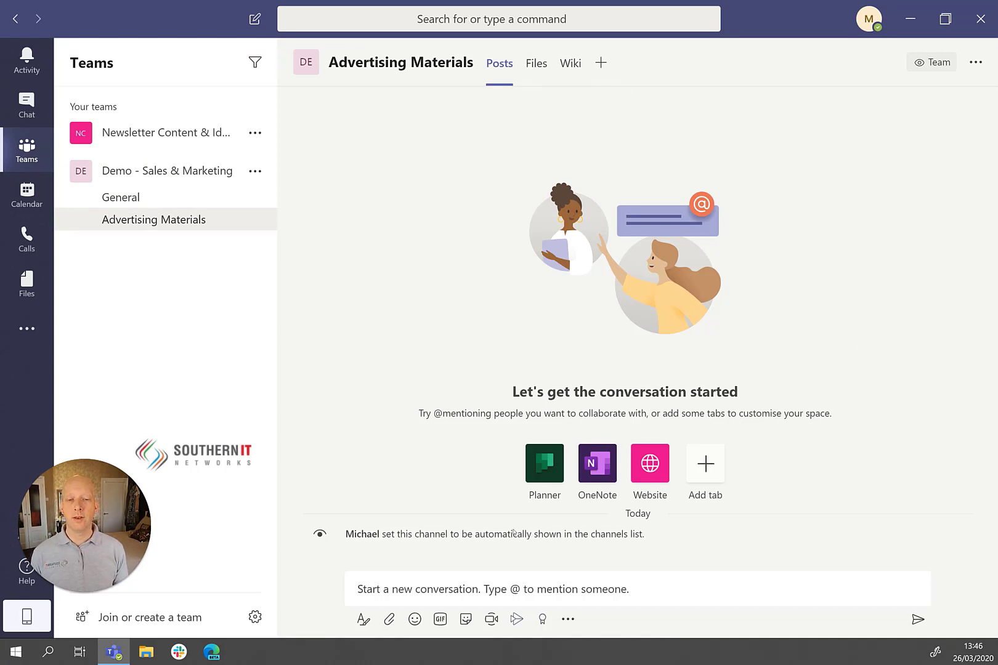
Look over the conversation area and the files area of the Advertising Materials channel
{"action": "left_click", "coordinate": [434, 592]}
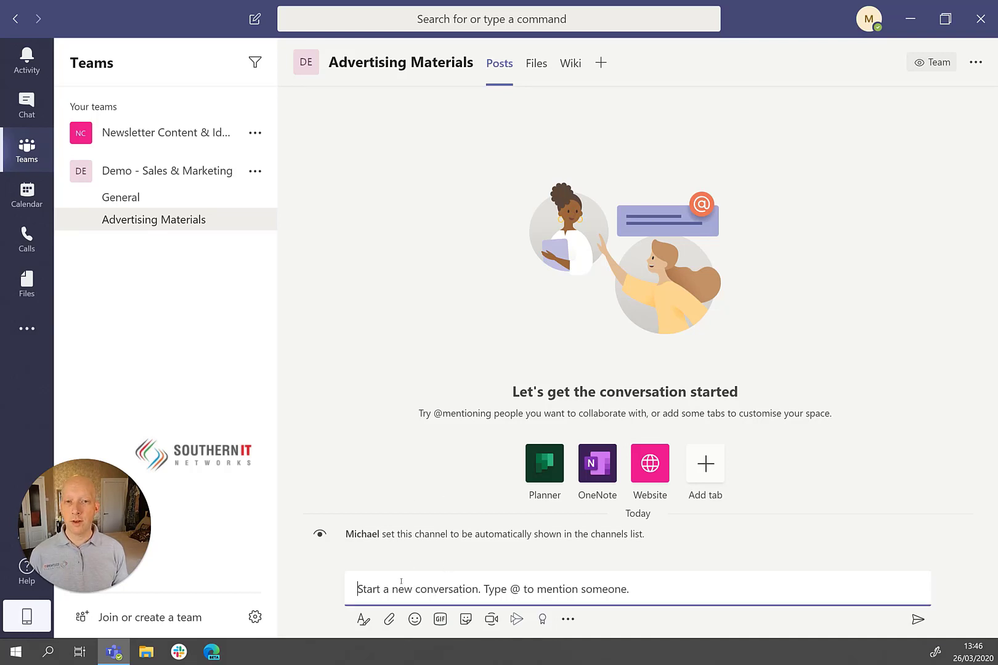
{"action": "left_click", "coordinate": [536, 72]}
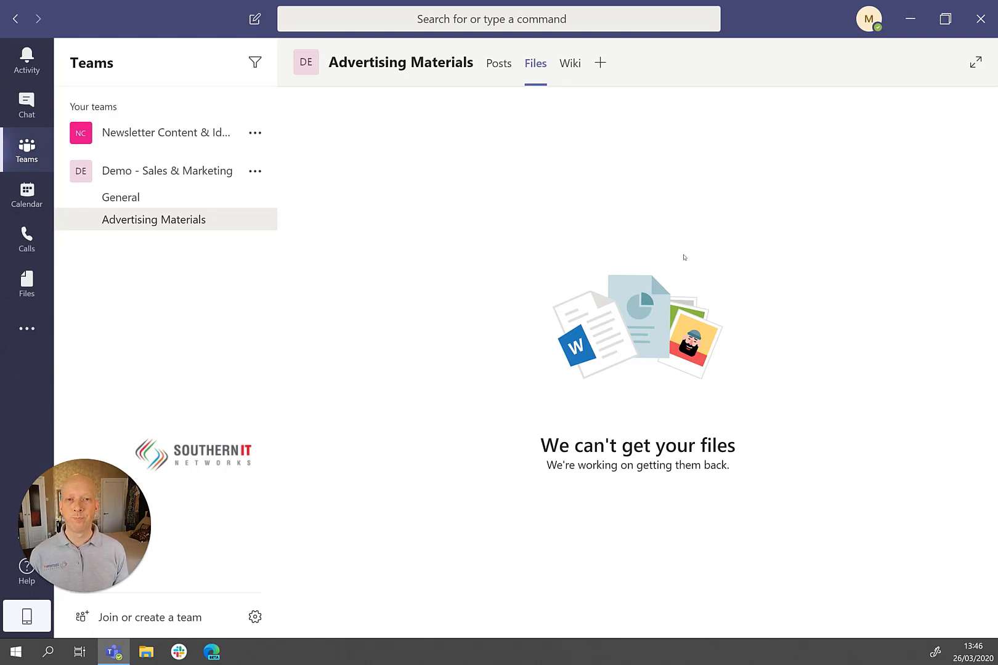
{"action": "left_click", "coordinate": [496, 63]}
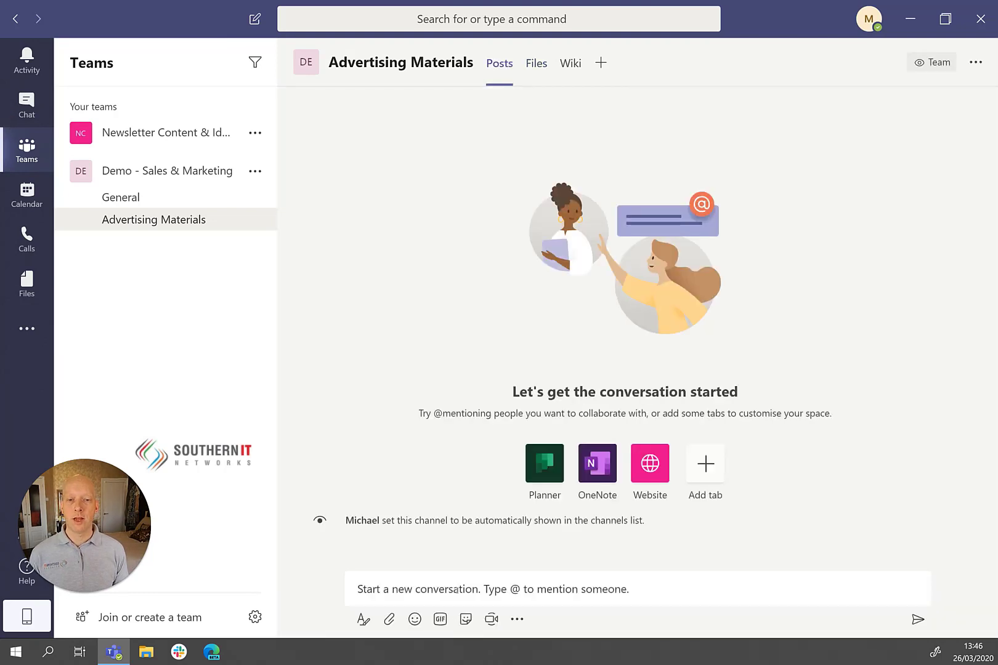
Post a message in Advertising Materials that mentions the Southern IT colleague and says "This is the new demo team i've set up"
{"action": "left_click", "coordinate": [456, 590]}
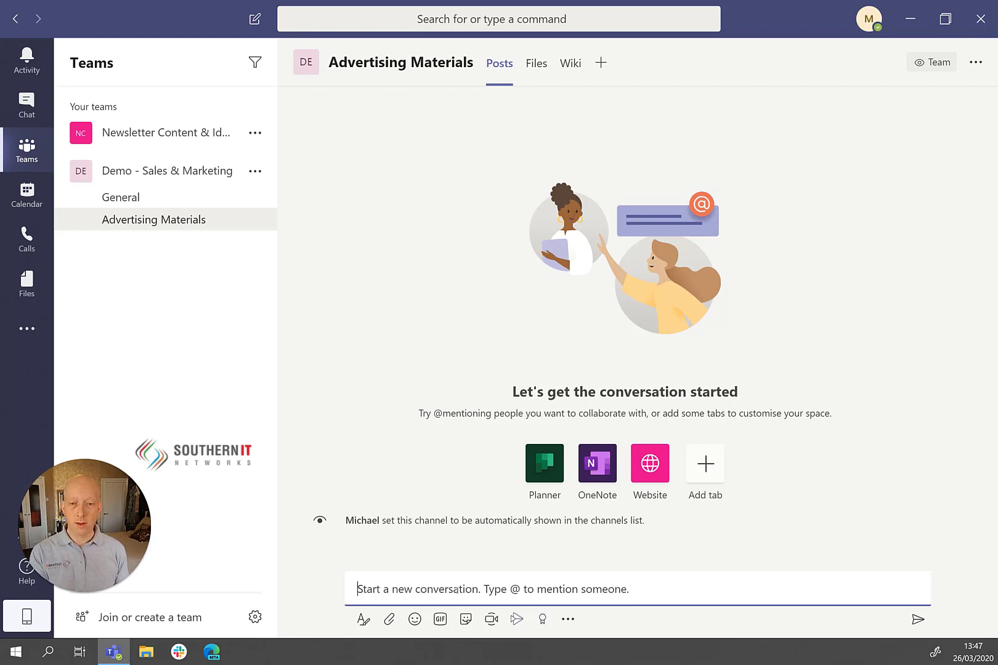
{"action": "type", "text": "@an"}
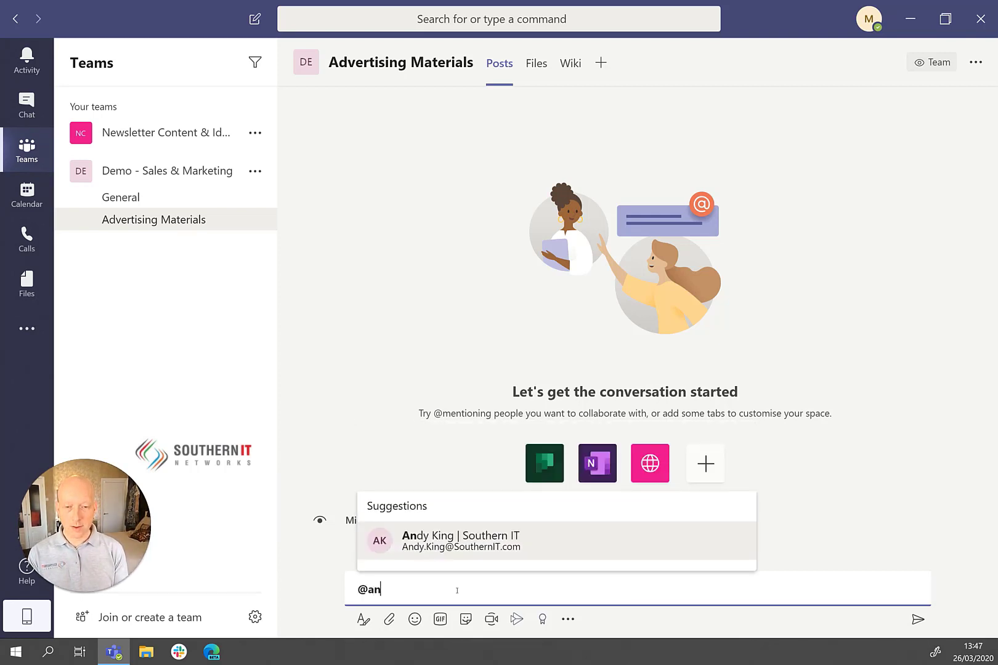
{"action": "type", "text": "d"}
{"action": "key", "text": "Return"}
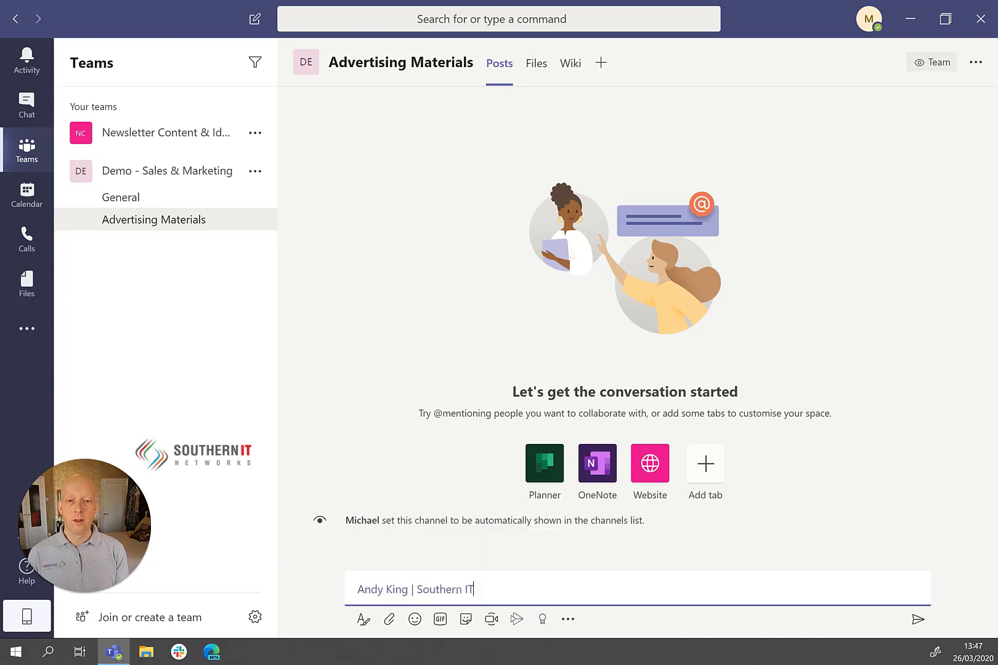
{"action": "type", "text": "This"}
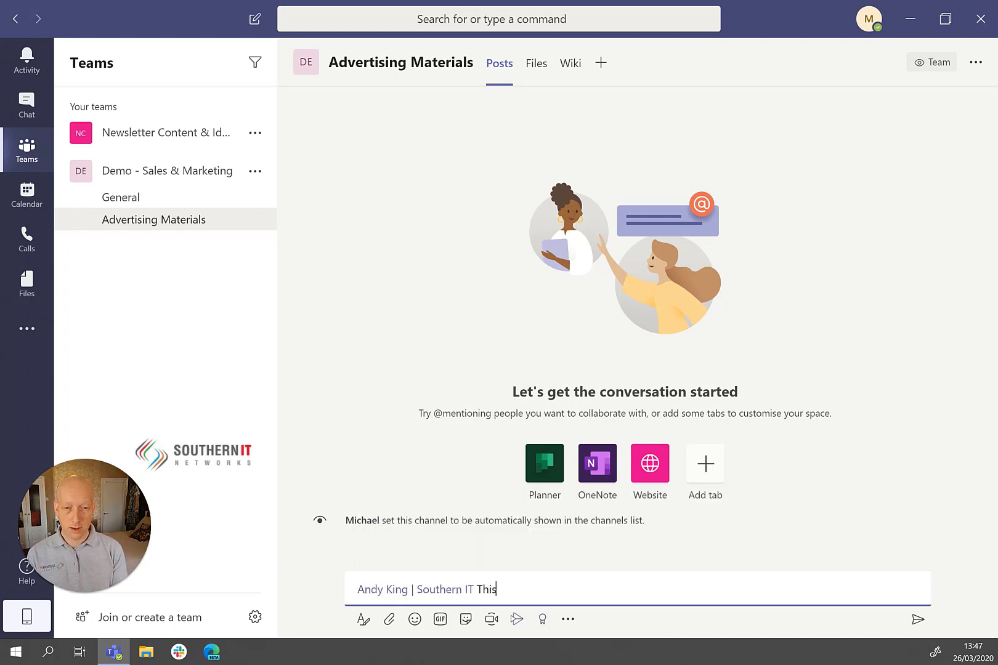
{"action": "type", "text": " is the new"}
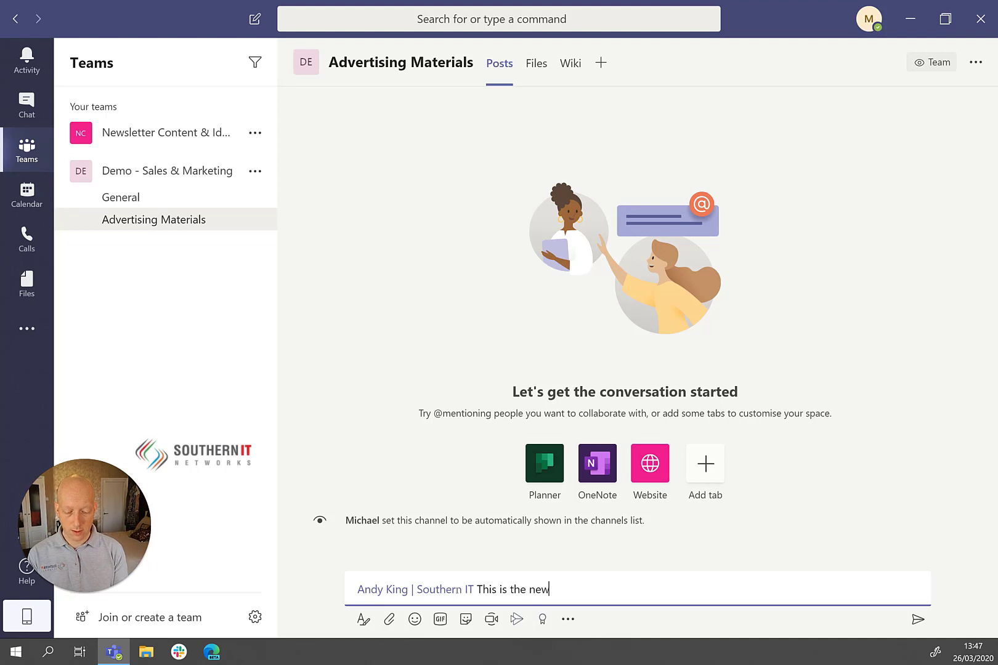
{"action": "type", "text": " demo team "}
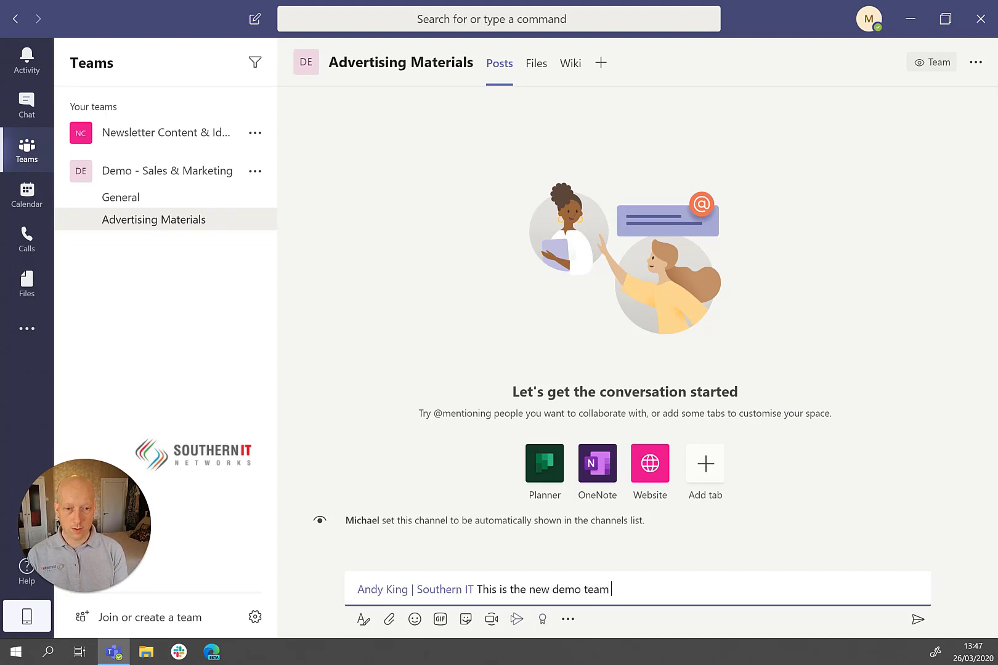
{"action": "type", "text": "i've s"}
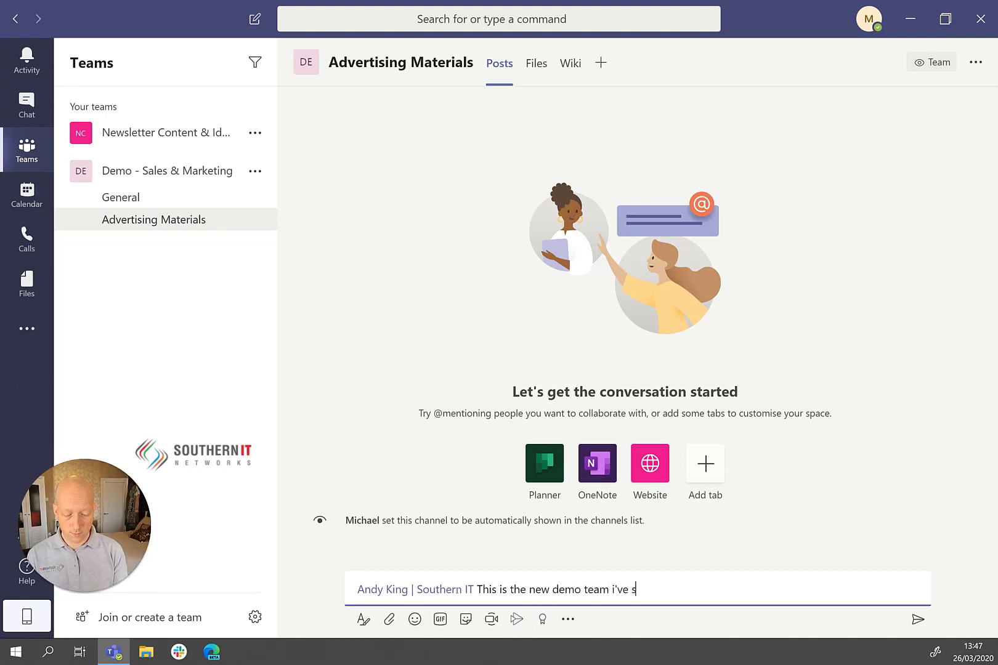
{"action": "type", "text": "et up"}
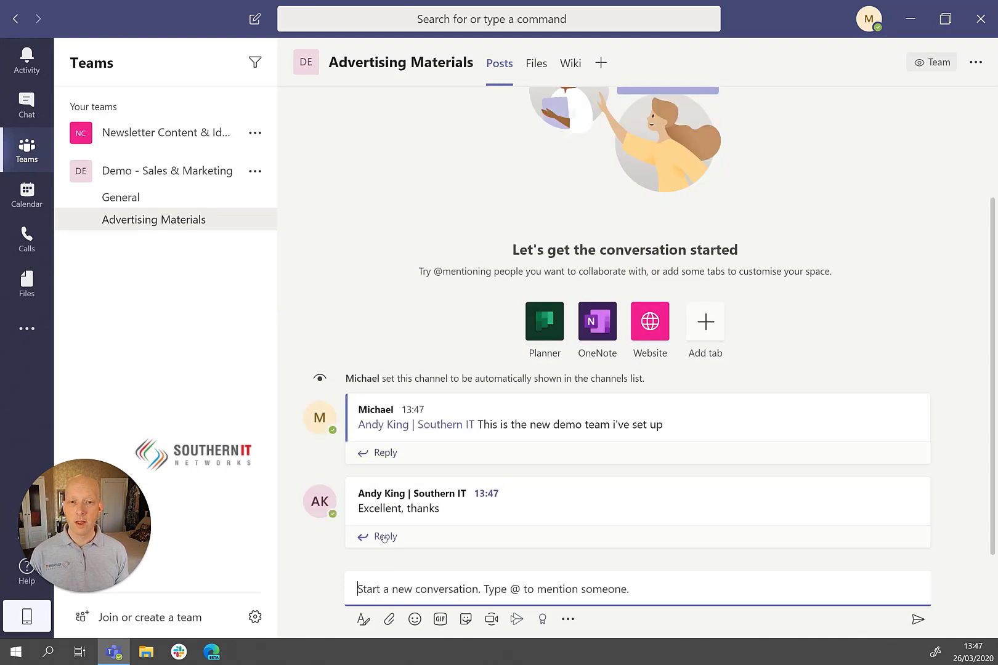
Reply in the thread of the demo team message with "Please use the threads to keep messages neat!"
{"action": "mouse_move", "coordinate": [394, 521]}
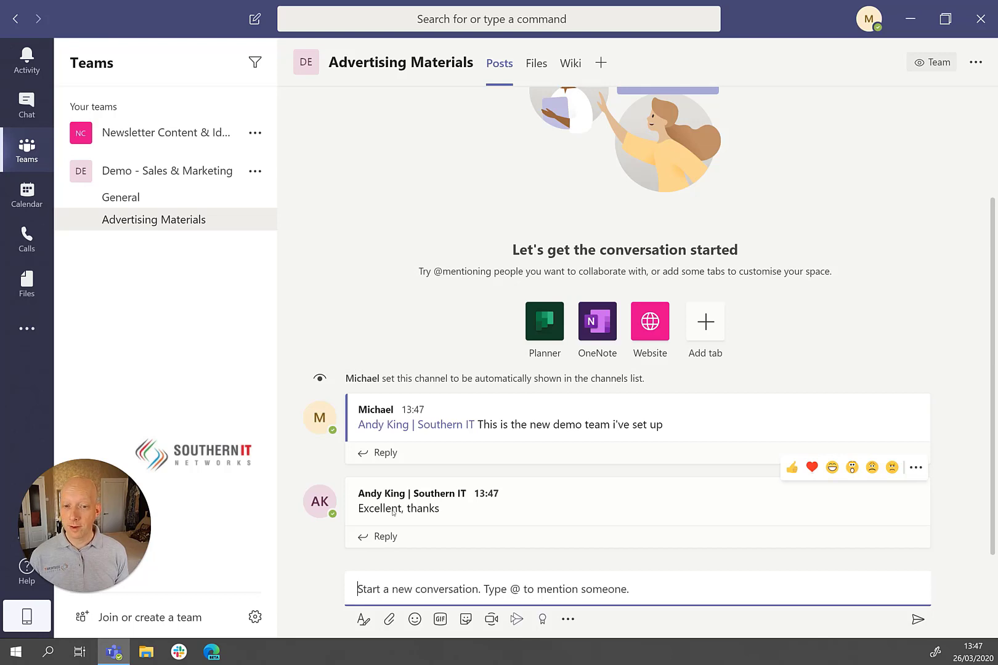
{"action": "left_click", "coordinate": [379, 455]}
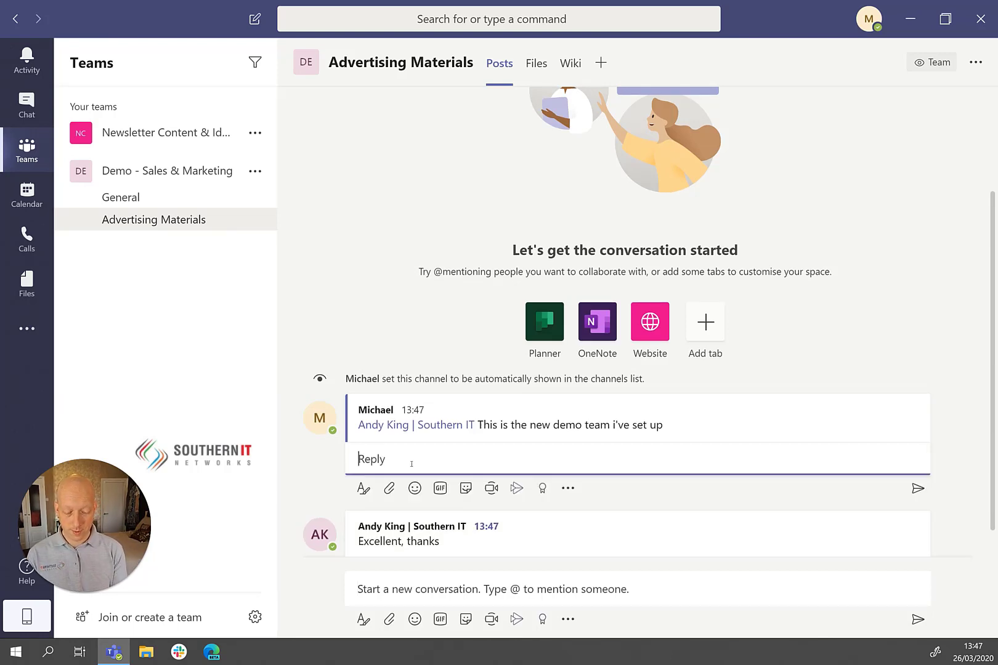
{"action": "type", "text": "Please us"}
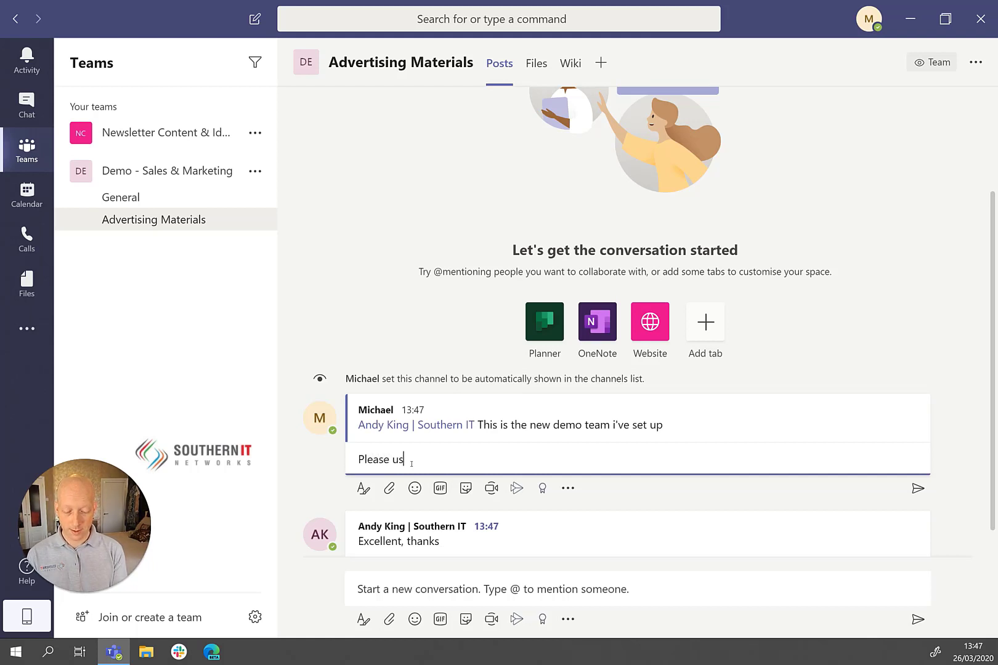
{"action": "type", "text": "e the thr"}
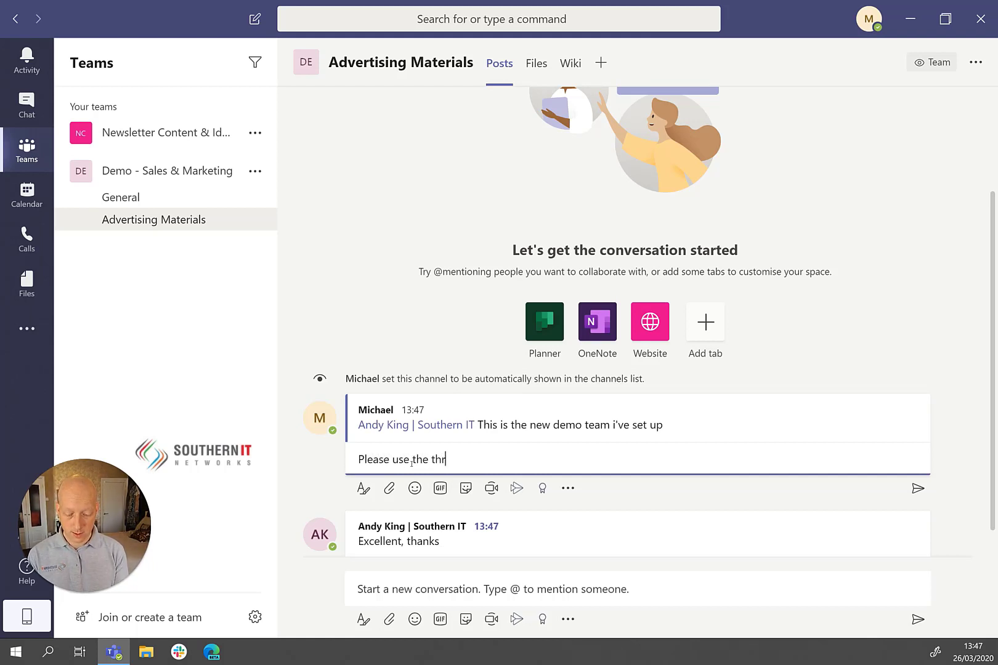
{"action": "type", "text": "eads to k"}
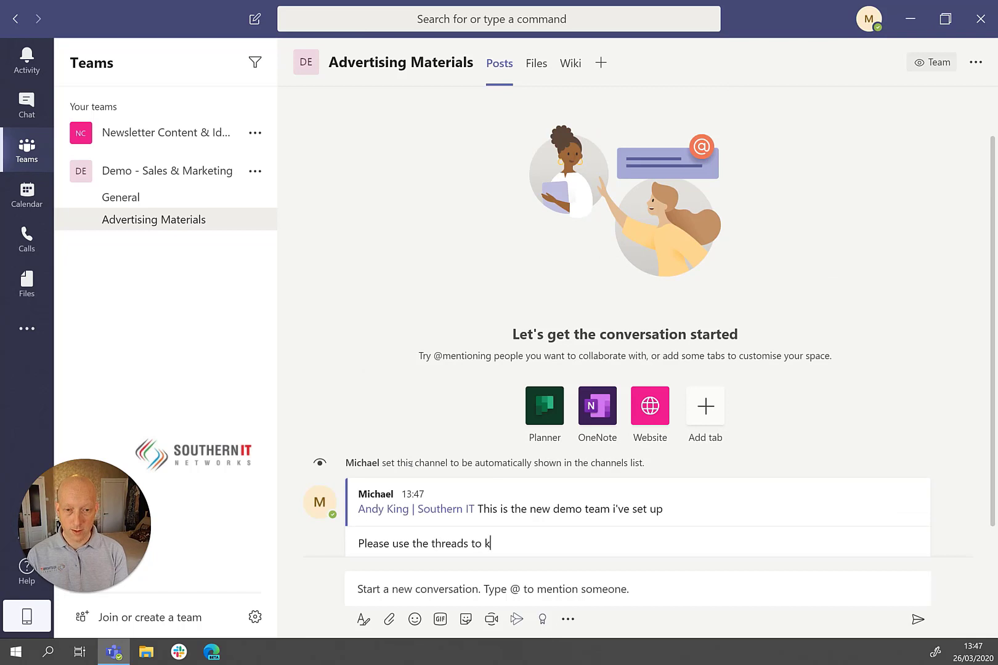
{"action": "type", "text": "eep mes"}
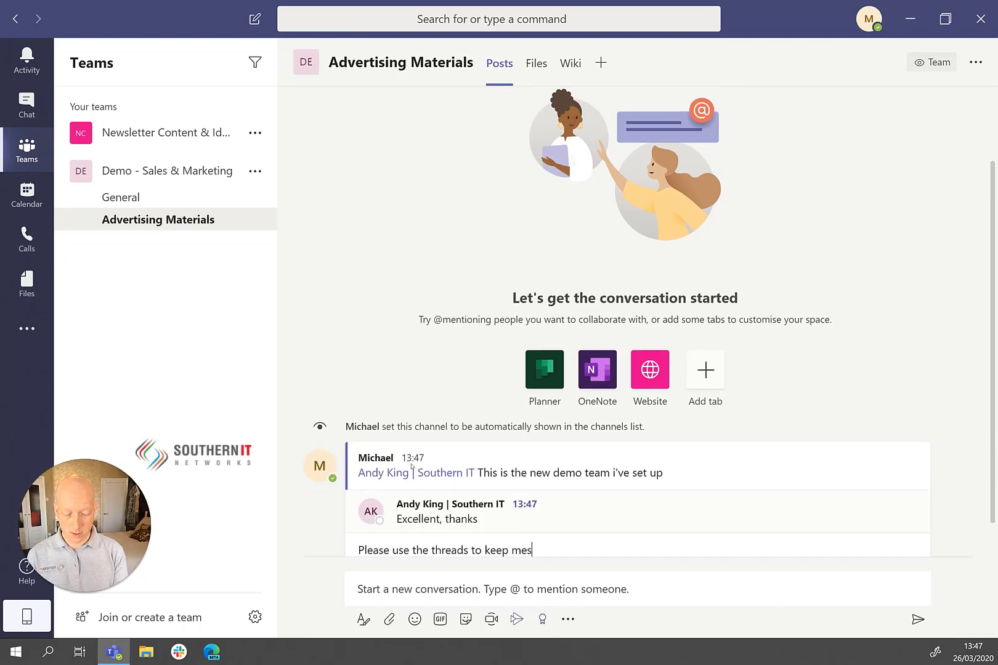
{"action": "type", "text": "sages neat!"}
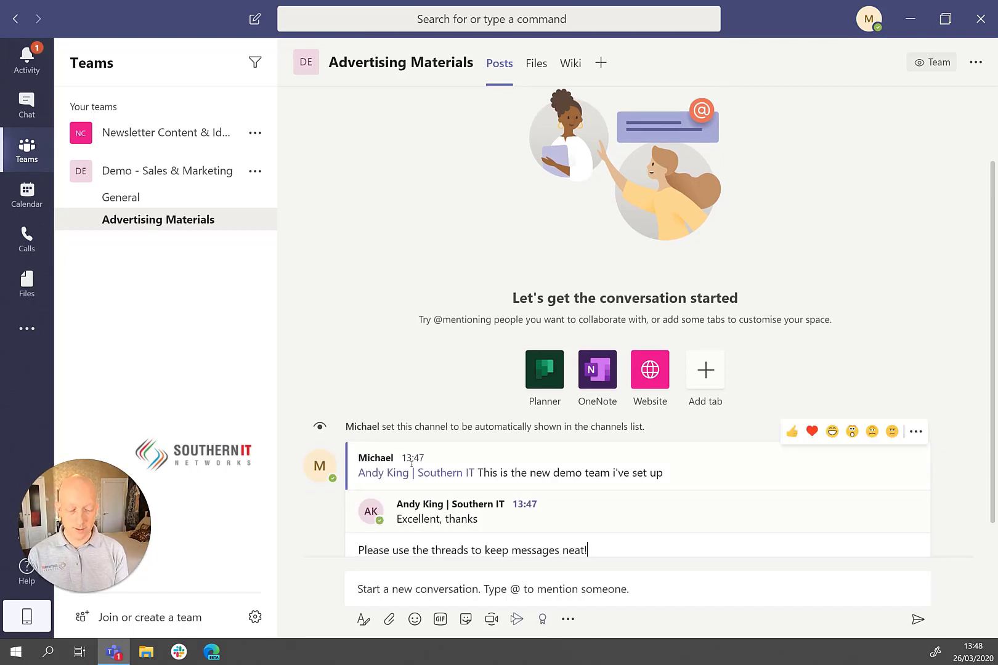
{"action": "key", "text": "Return"}
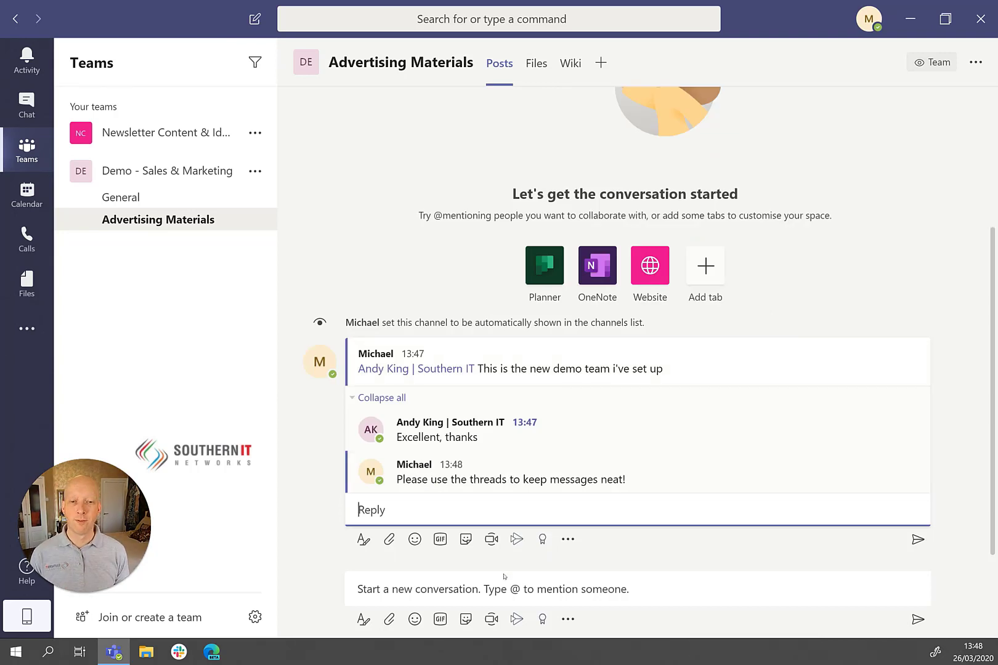
Start a new channel in the Demo - Sales & Marketing team and name it Marketing Managers
{"action": "mouse_move", "coordinate": [536, 445]}
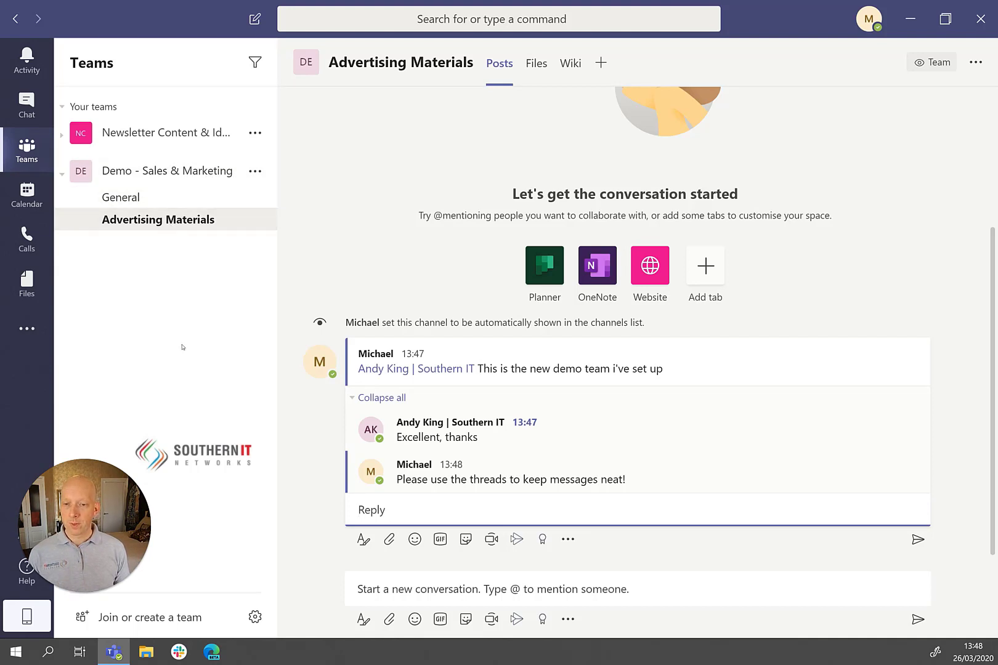
{"action": "left_click", "coordinate": [255, 174]}
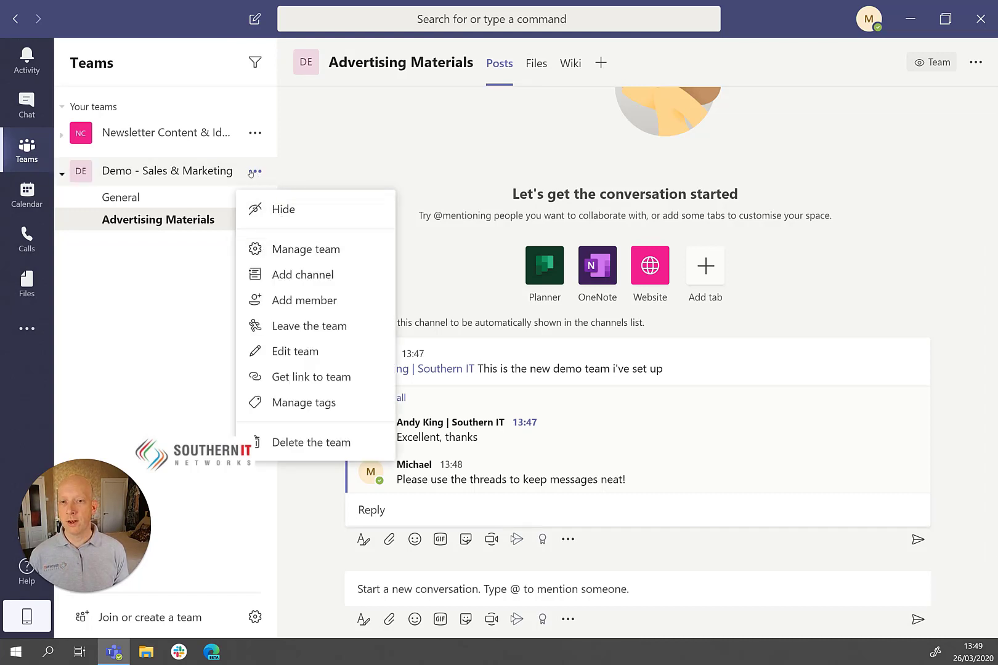
{"action": "left_click", "coordinate": [309, 281]}
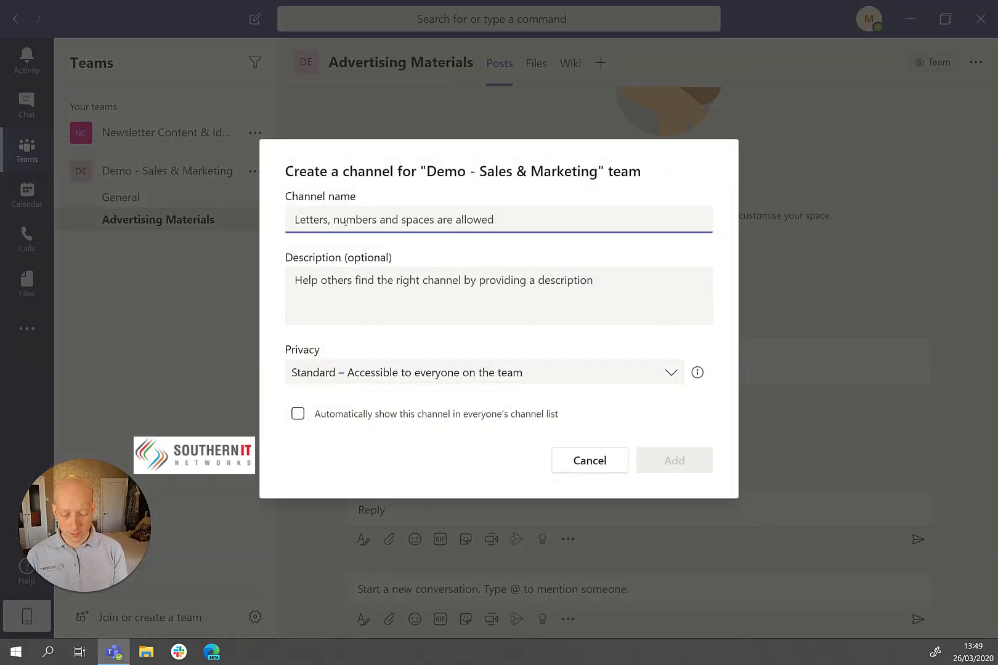
{"action": "type", "text": "A"}
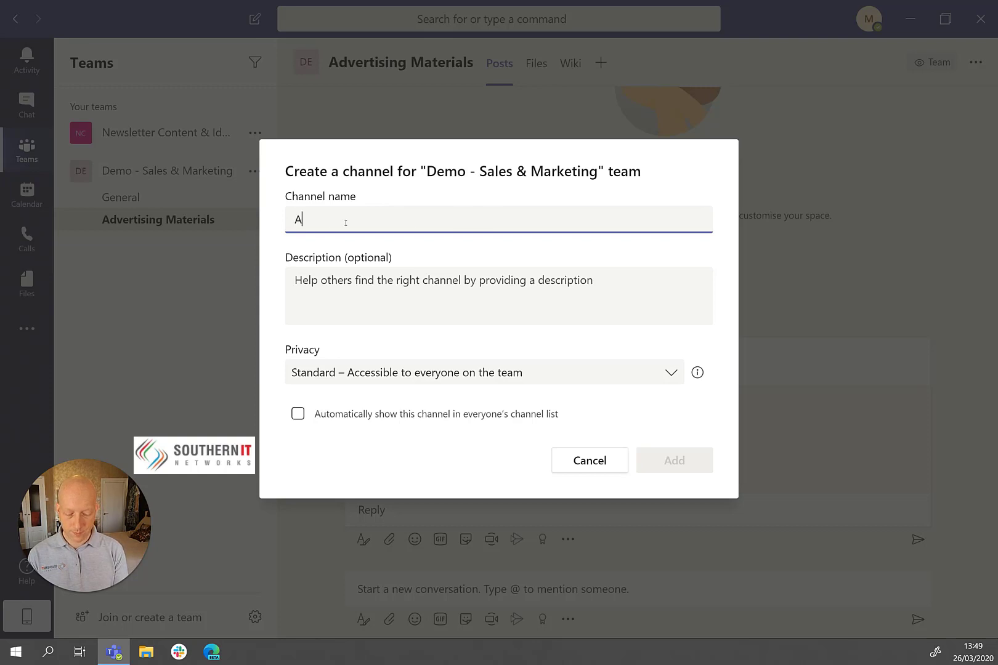
{"action": "key", "text": "BackSpace"}
{"action": "type", "text": "Mark"}
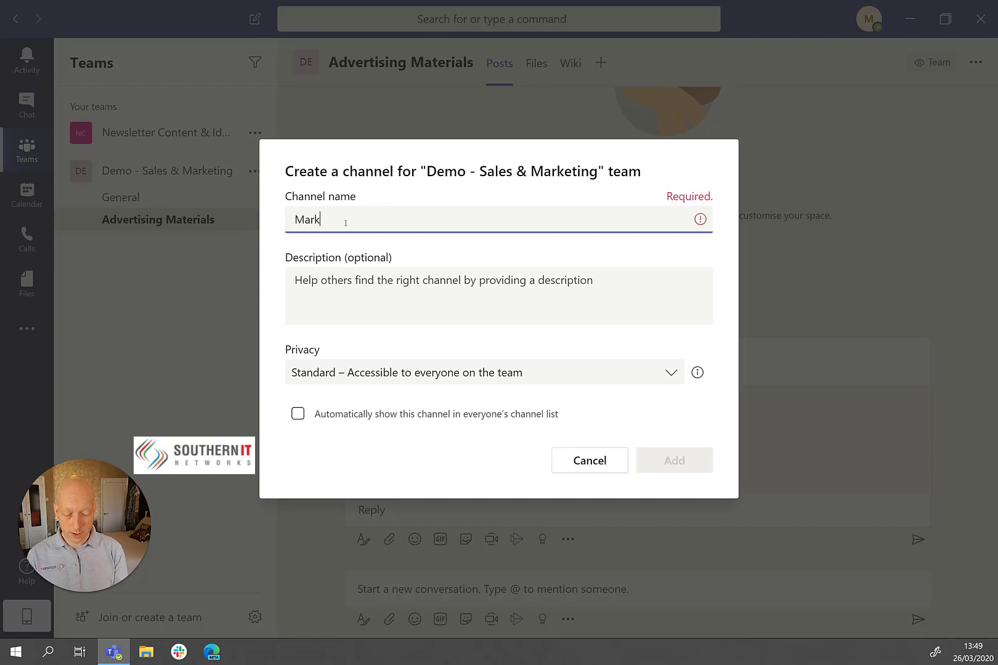
{"action": "type", "text": "eting Managers"}
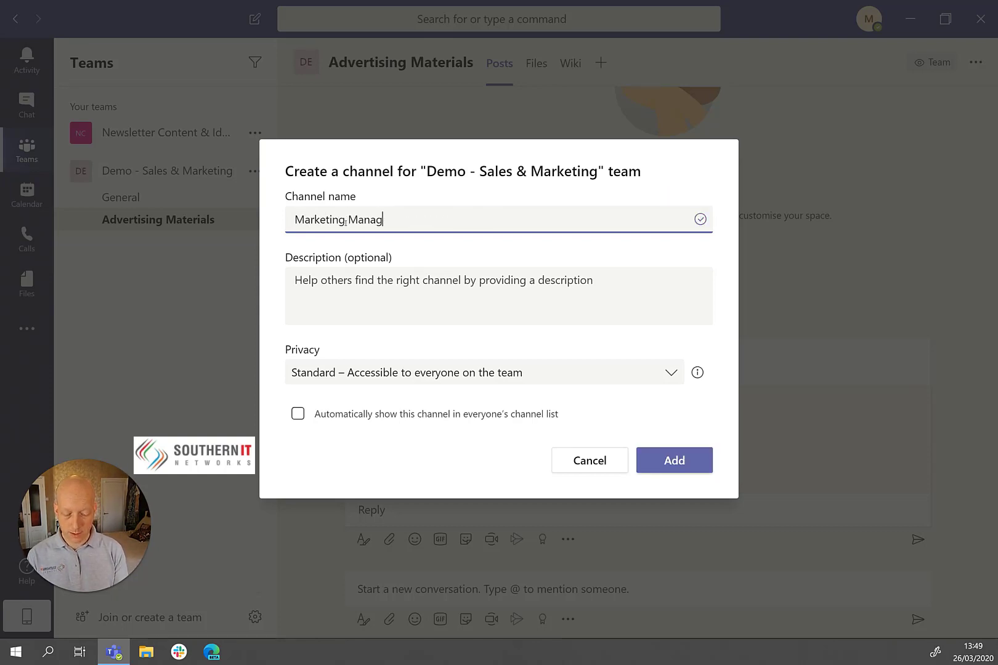
Set the new channel's privacy to Private, accessible only to a specific group within the team, and create it
{"action": "left_click", "coordinate": [448, 378]}
{"action": "left_click", "coordinate": [404, 457]}
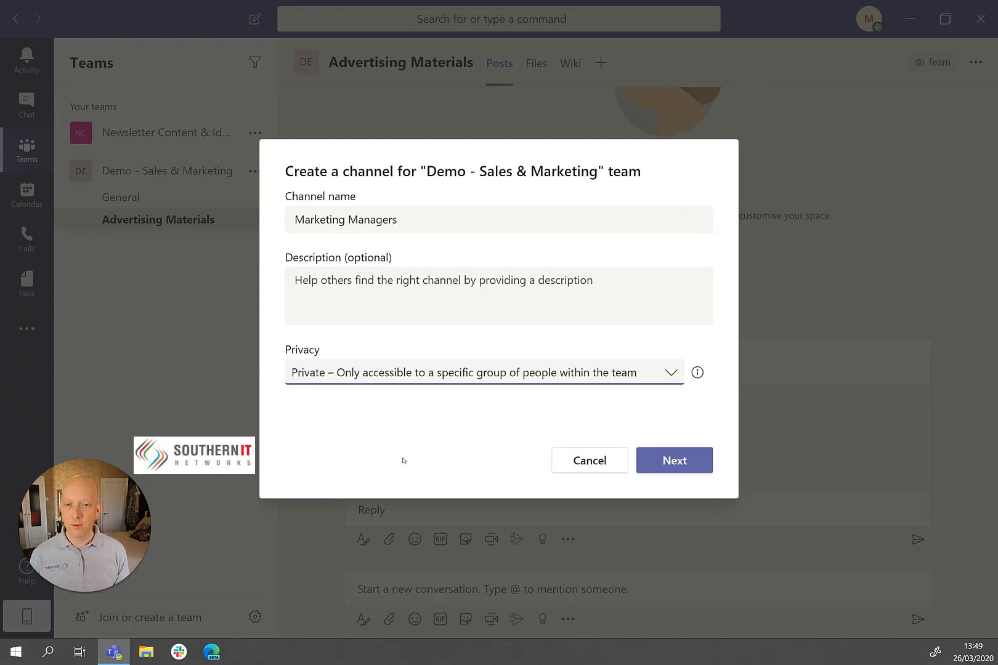
{"action": "left_click", "coordinate": [668, 462]}
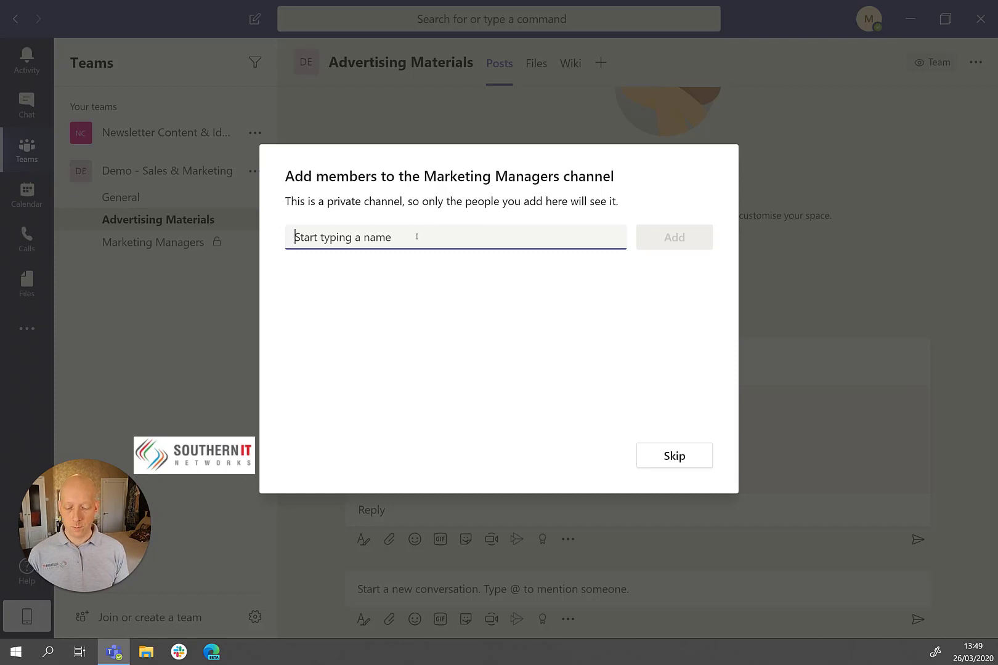
Add the Southern IT Business Development Manager to the Marketing Managers channel with the Member role, and return to the Advertising Materials channel
{"action": "type", "text": "andy"}
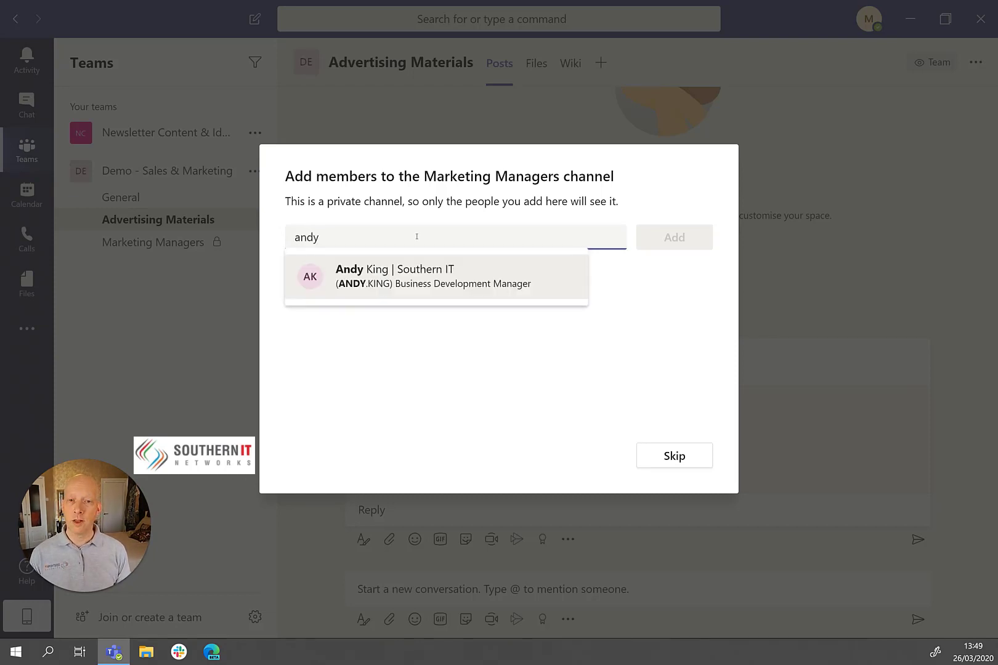
{"action": "left_click", "coordinate": [425, 286]}
{"action": "left_click", "coordinate": [669, 240]}
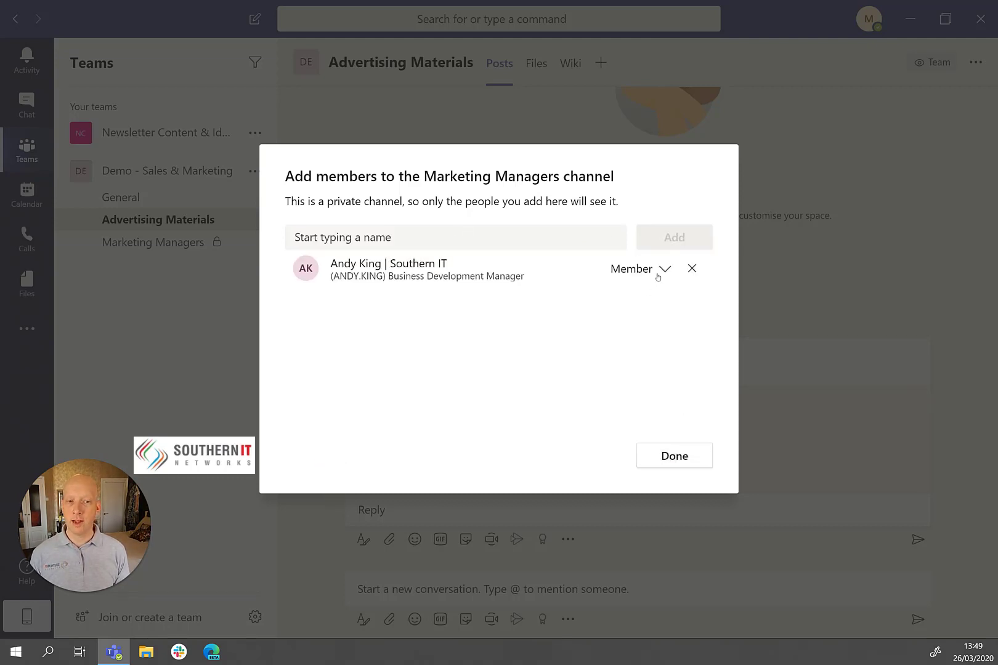
{"action": "left_click", "coordinate": [665, 270]}
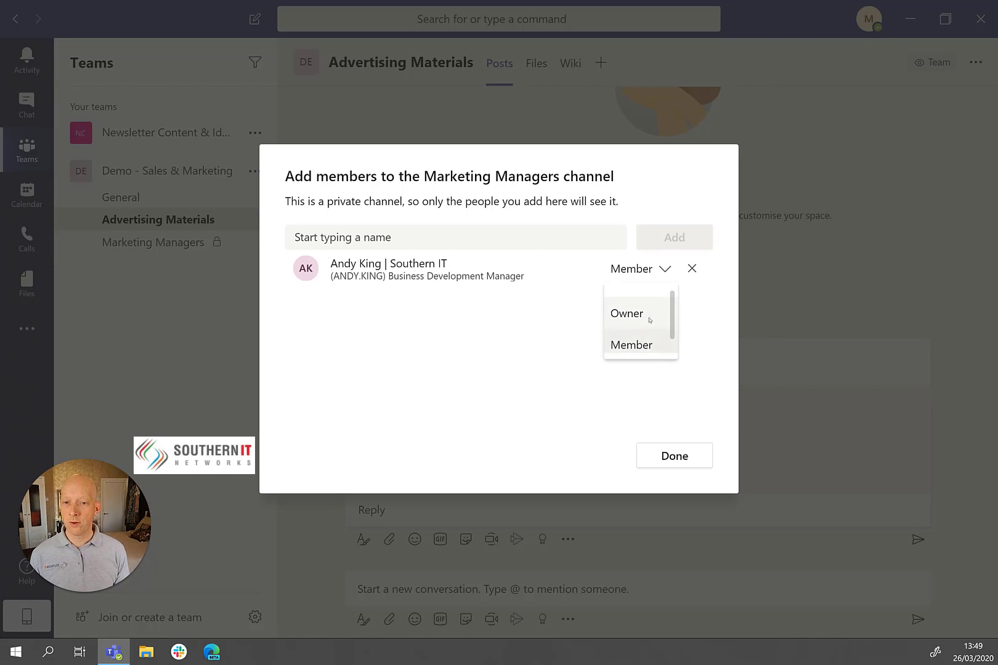
{"action": "left_click", "coordinate": [453, 590]}
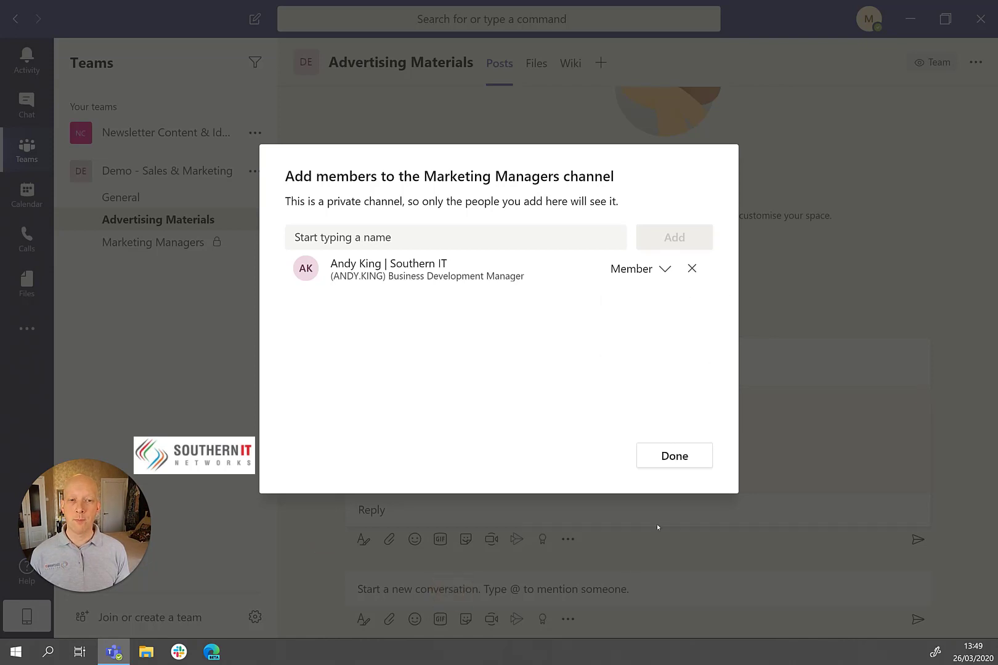
{"action": "left_click", "coordinate": [680, 463]}
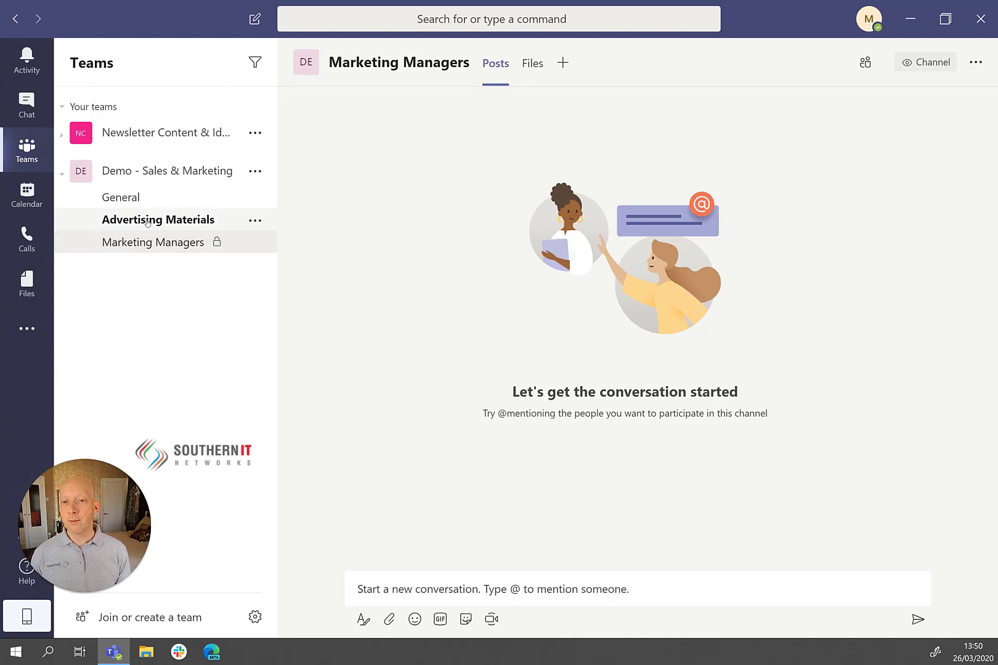
{"action": "left_click", "coordinate": [179, 224]}
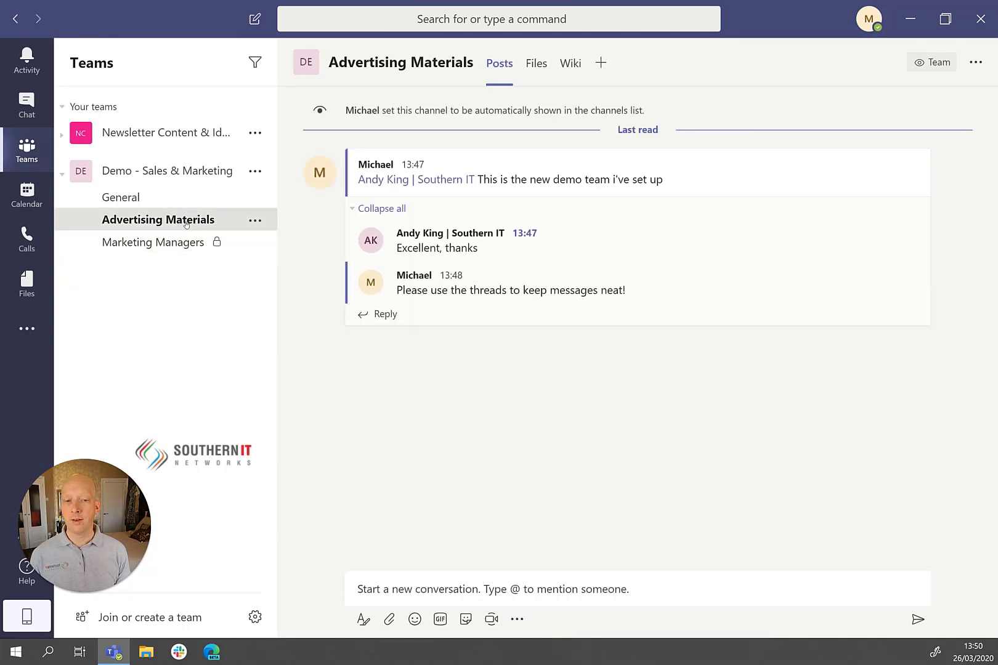